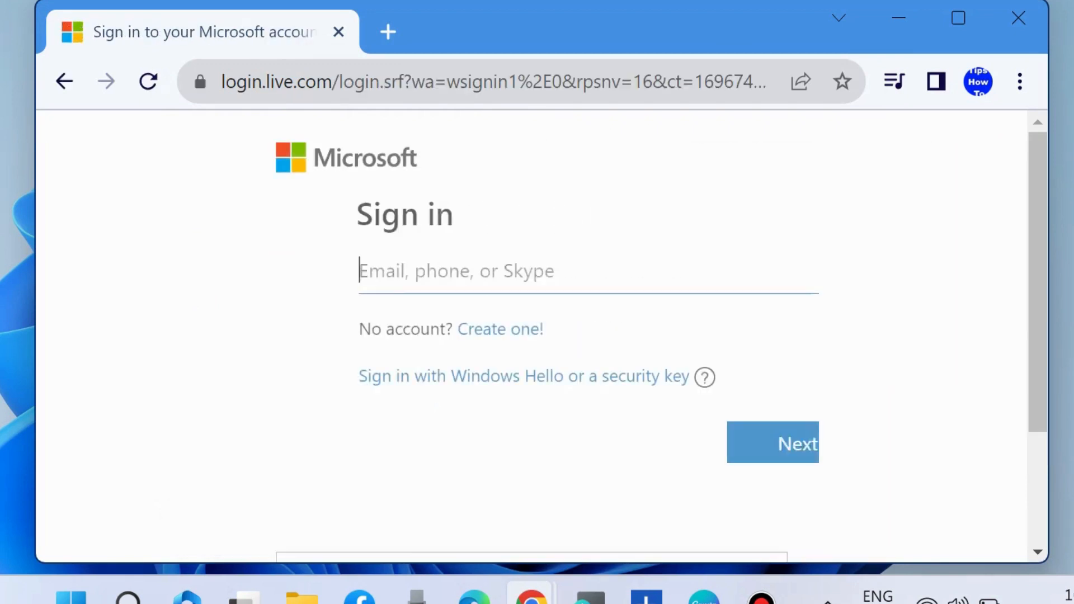
- Submit the account e-mail and complete the Microsoft sign-in to reach the Lists home page
{"action": "left_click", "coordinate": [710, 454]}
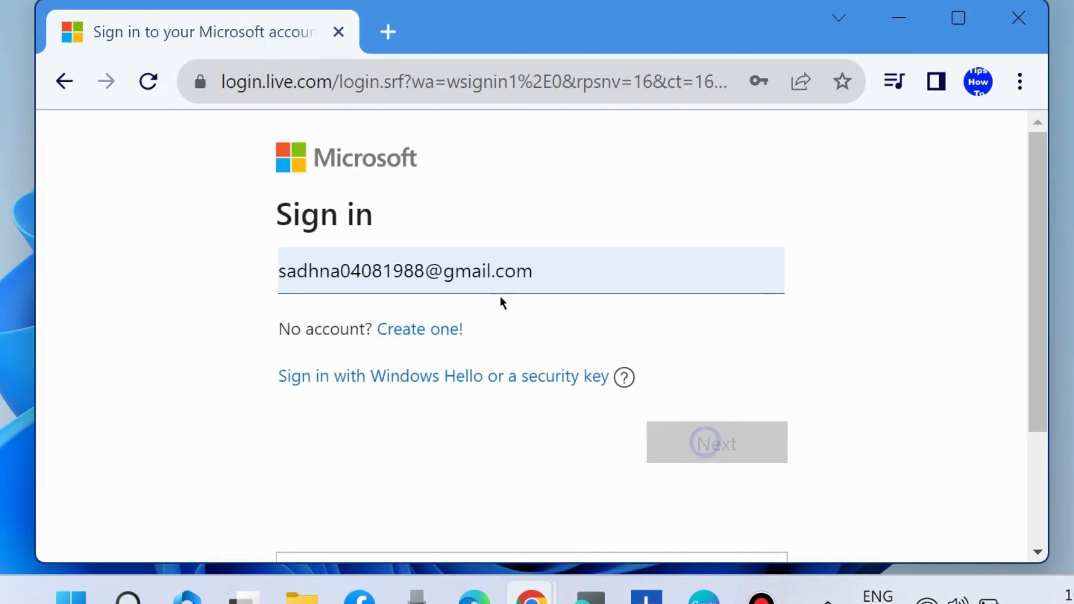
{"action": "left_click", "coordinate": [693, 482]}
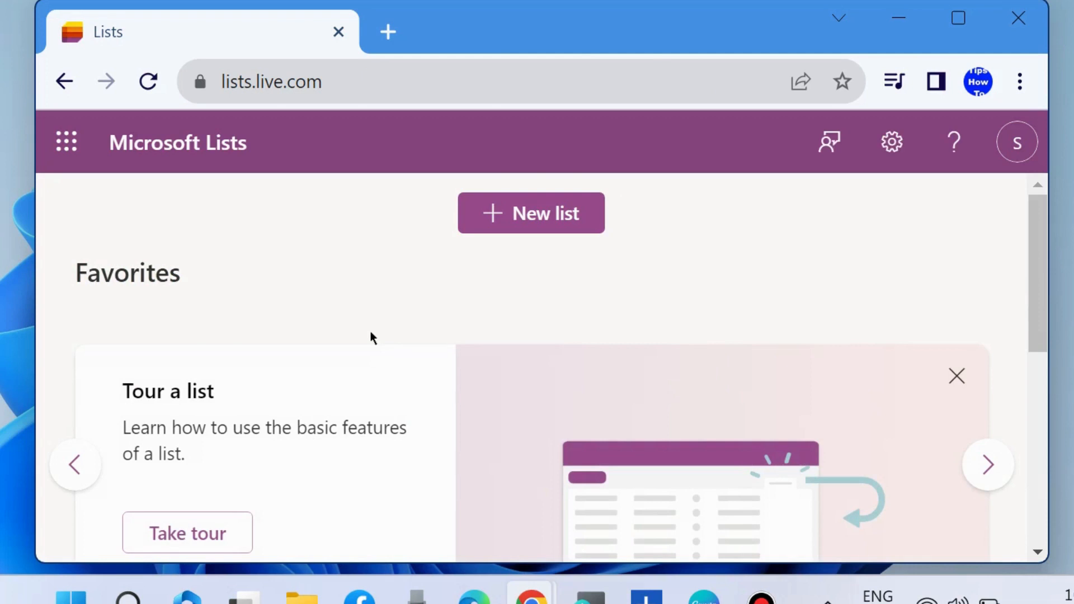
- Move the browser window up, extend its height downward, and look through the Lists home page to the recent lists
{"action": "left_click_drag", "start_coordinate": [498, 29], "coordinate": [500, 0]}
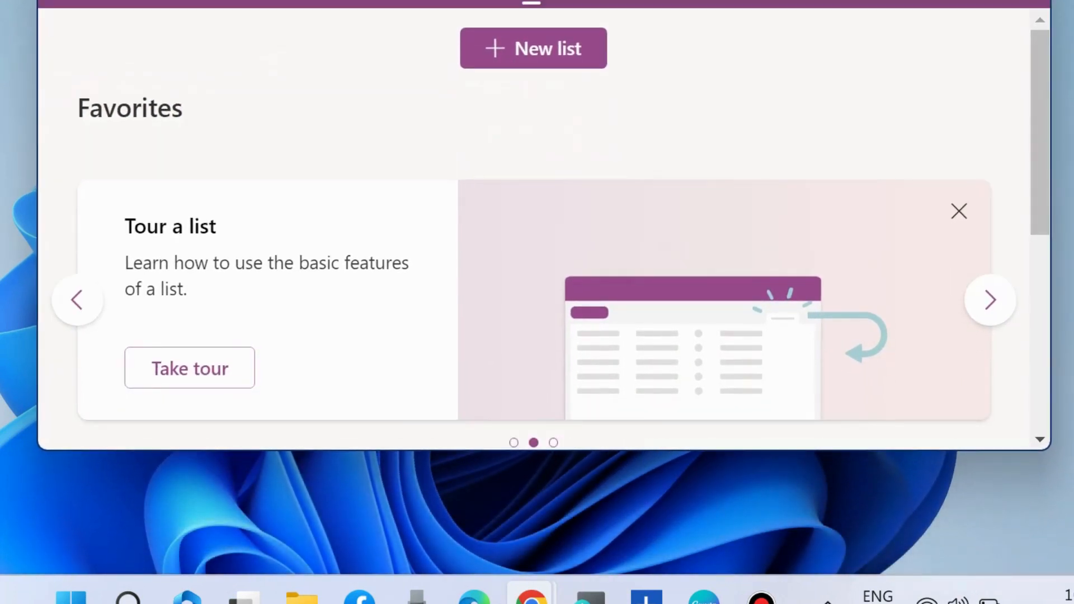
{"action": "left_click_drag", "start_coordinate": [471, 454], "coordinate": [456, 567]}
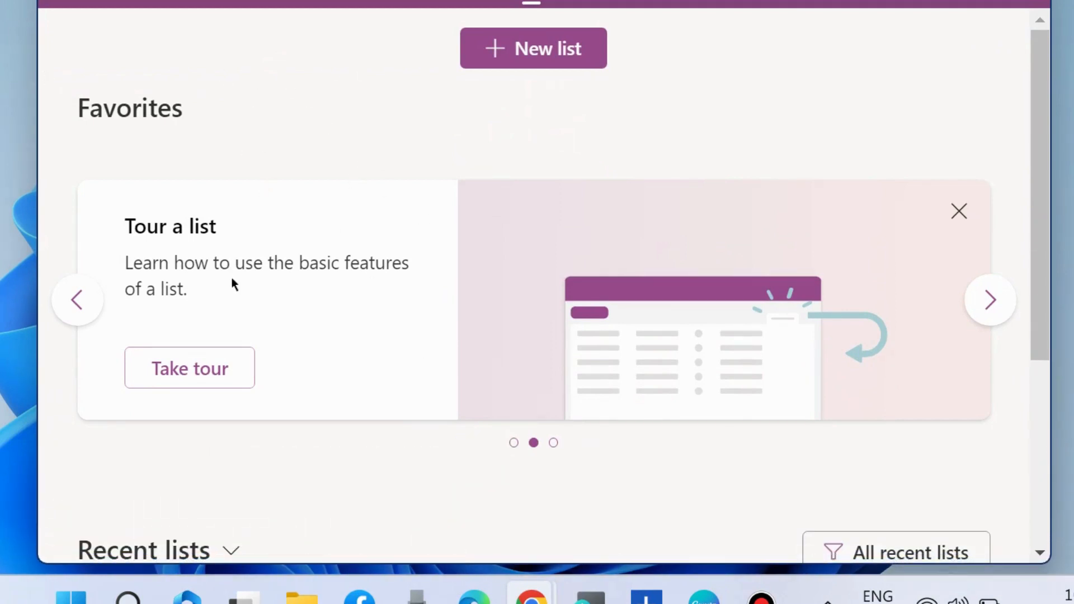
{"action": "scroll", "coordinate": [234, 284], "scroll_direction": "down", "scroll_amount": 5}
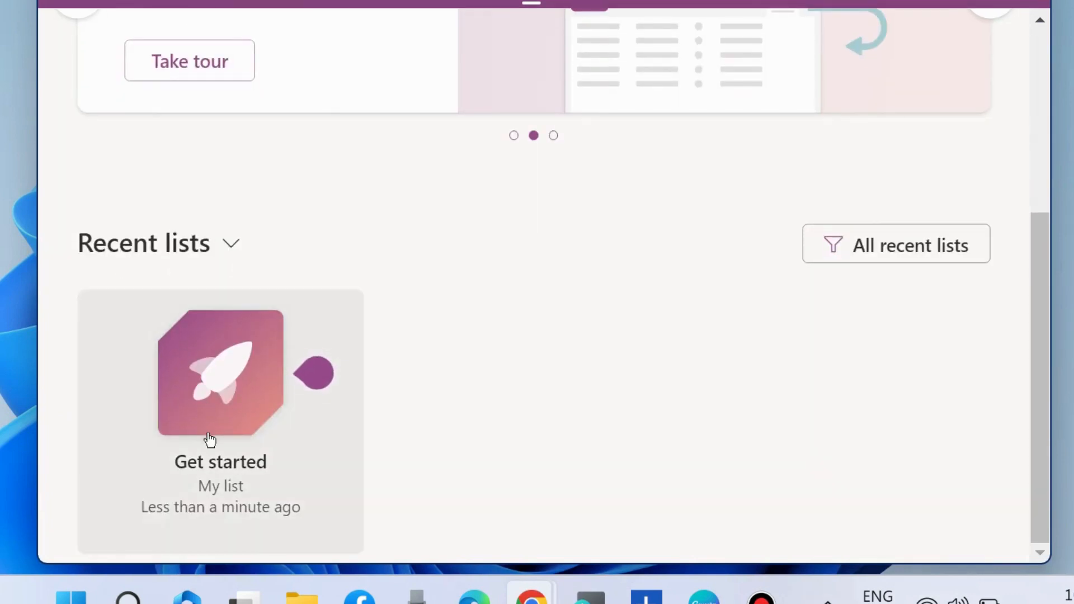
{"action": "scroll", "coordinate": [208, 430], "scroll_direction": "up", "scroll_amount": 5}
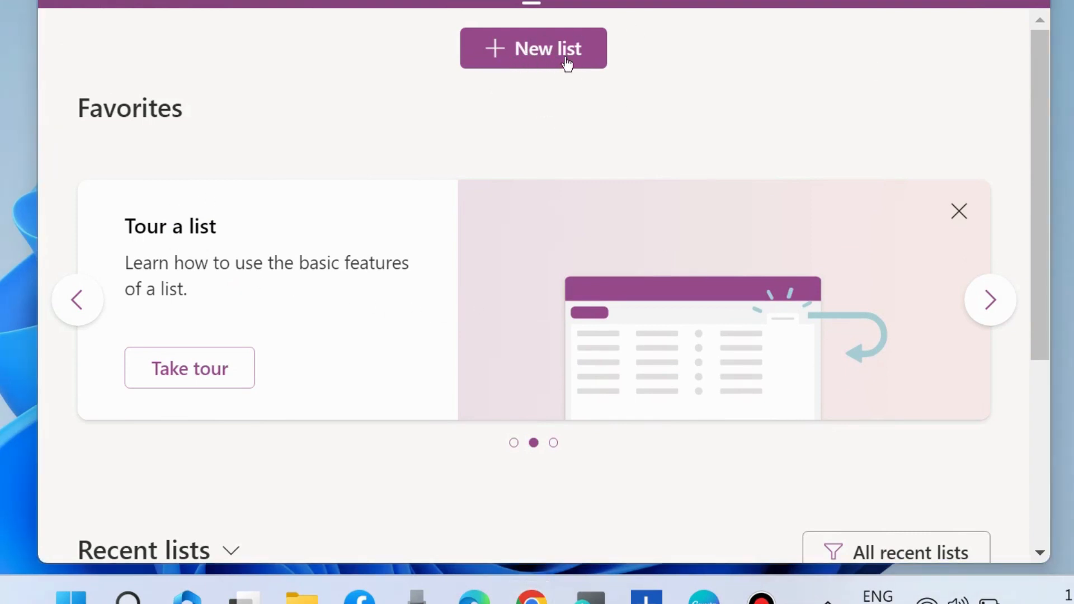
- Start a new list, browse the available templates, and choose a blank list
{"action": "left_click", "coordinate": [533, 55]}
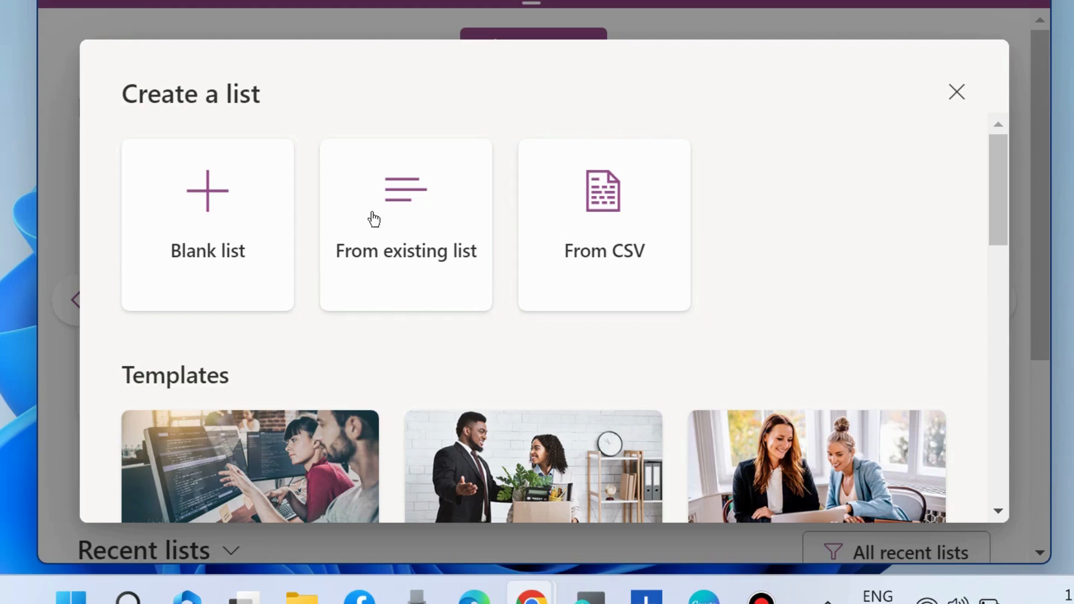
{"action": "scroll", "coordinate": [643, 240], "scroll_direction": "down", "scroll_amount": 10}
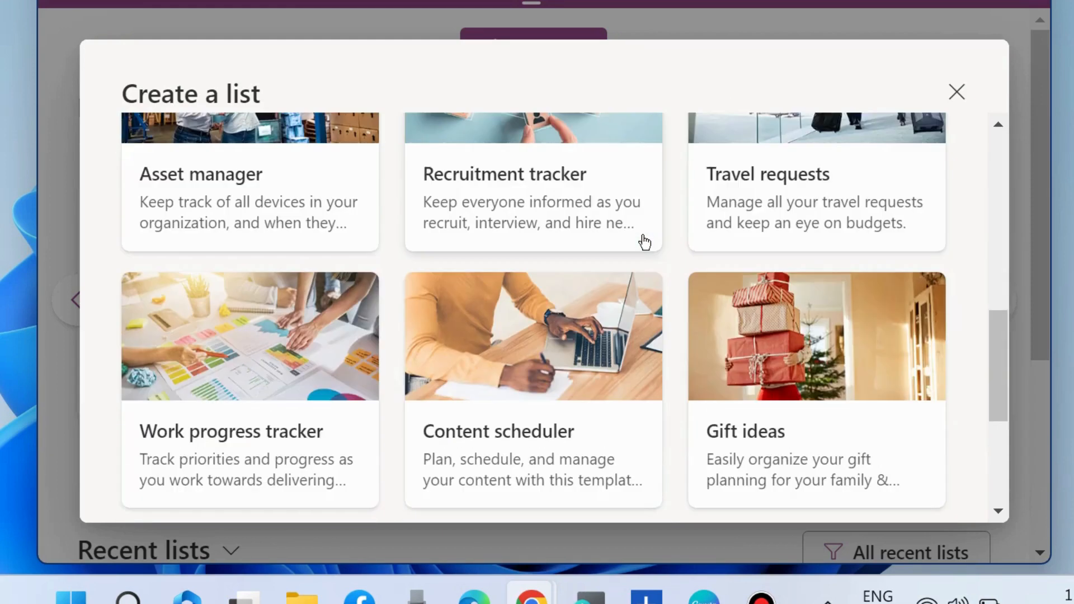
{"action": "scroll", "coordinate": [645, 241], "scroll_direction": "up", "scroll_amount": 3}
{"action": "scroll", "coordinate": [645, 242], "scroll_direction": "up", "scroll_amount": 10}
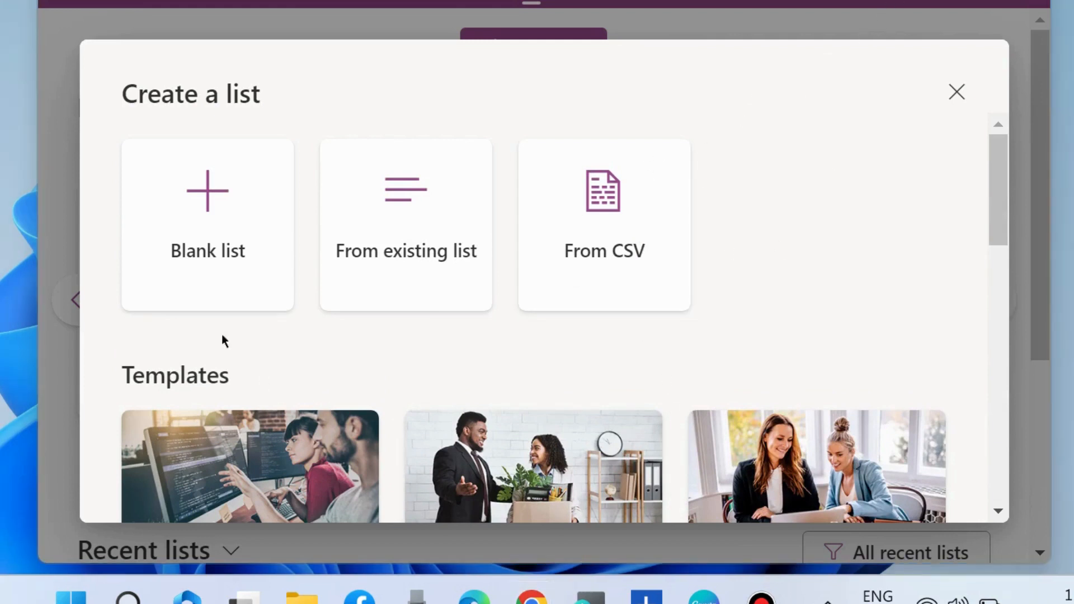
{"action": "left_click", "coordinate": [203, 250]}
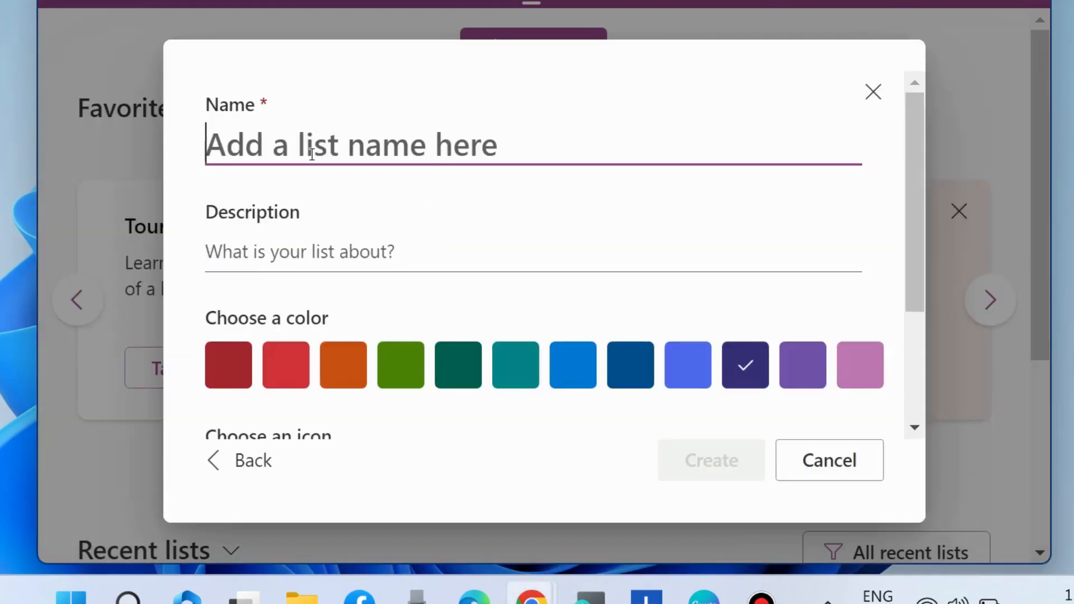
{"action": "left_click", "coordinate": [303, 255]}
{"action": "left_click", "coordinate": [453, 366]}
{"action": "scroll", "coordinate": [282, 333], "scroll_direction": "down", "scroll_amount": 2}
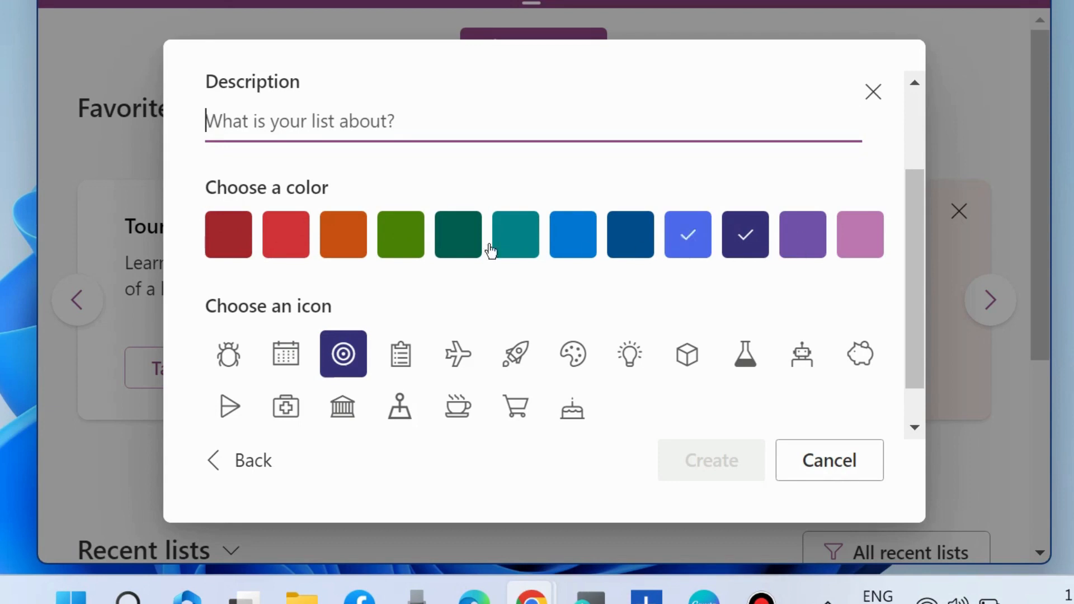
{"action": "scroll", "coordinate": [341, 262], "scroll_direction": "up", "scroll_amount": 2}
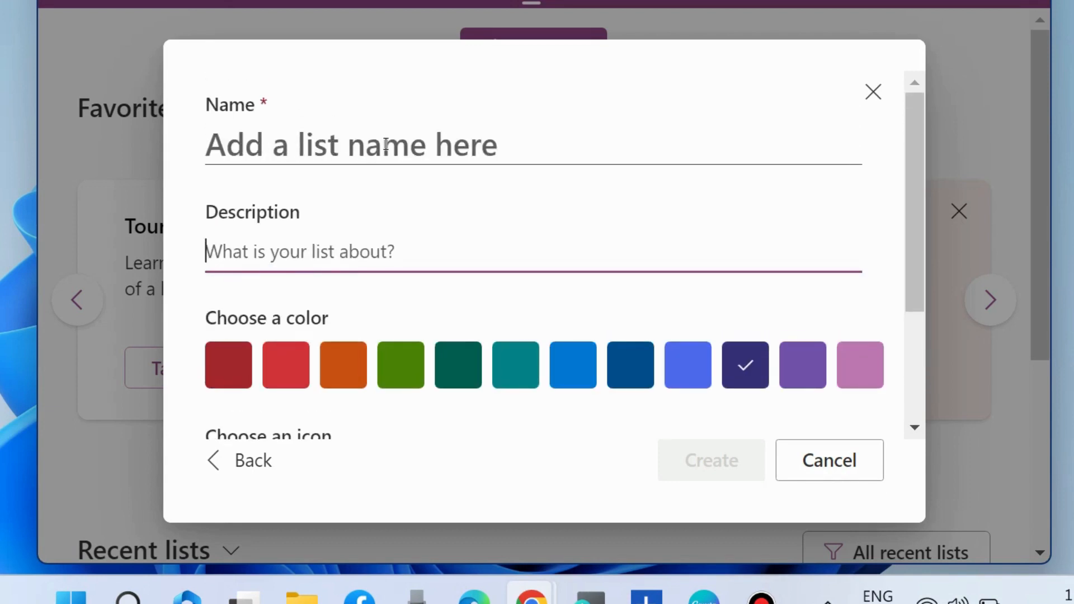
- Name the new list "Inventory management"
{"action": "left_click", "coordinate": [259, 143]}
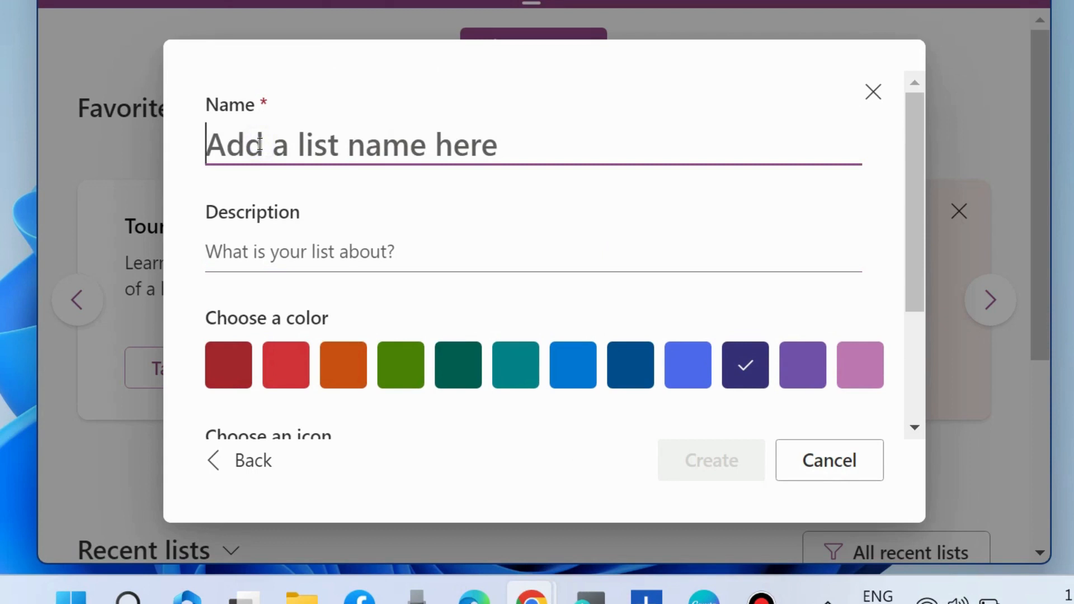
{"action": "type", "text": "INven"}
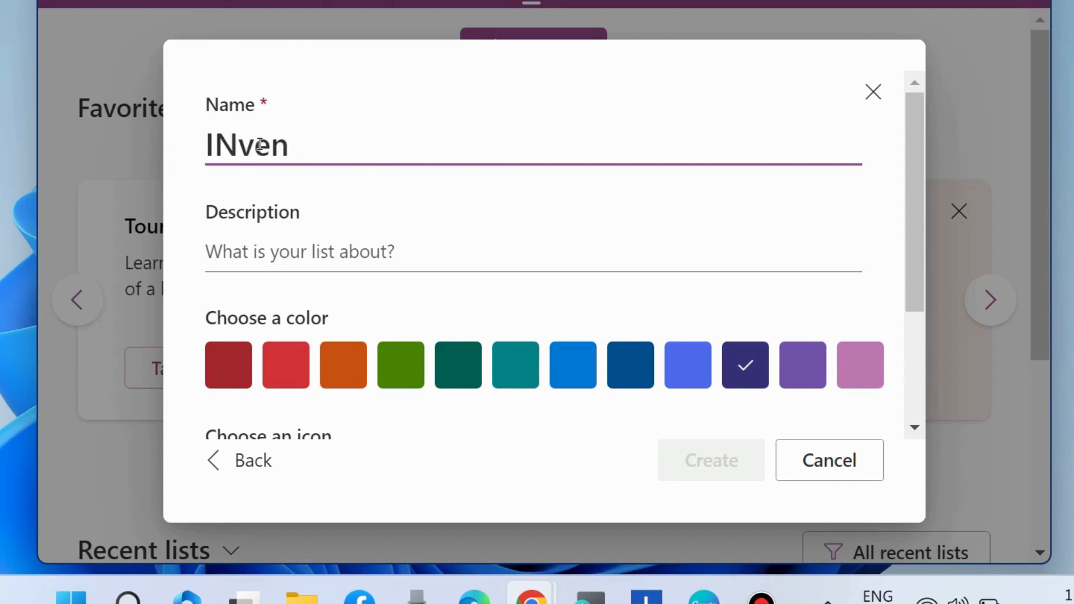
{"action": "type", "text": "tory manag"}
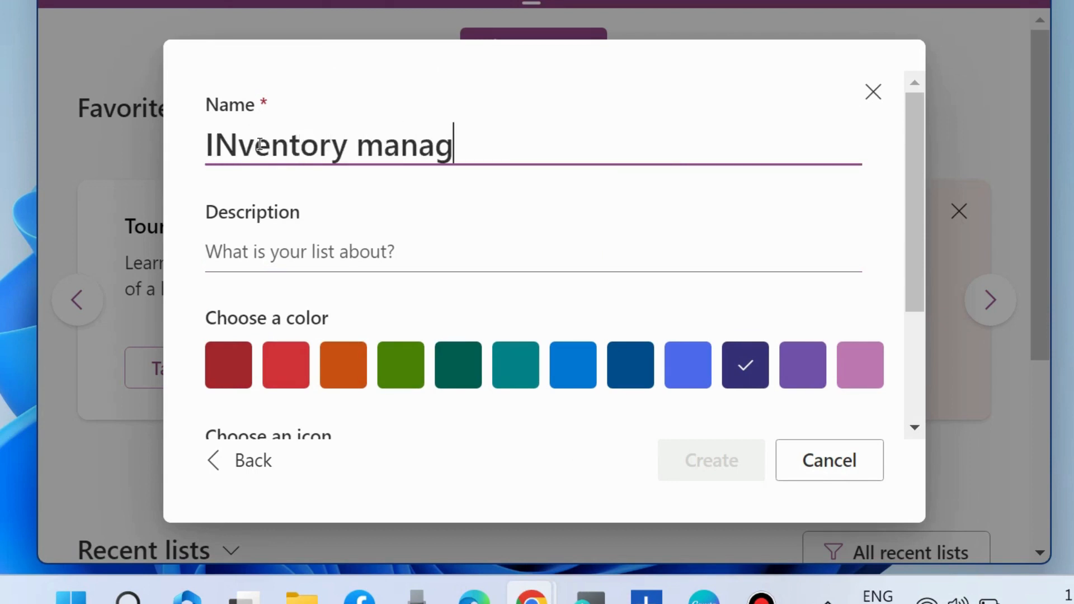
{"action": "type", "text": "ement"}
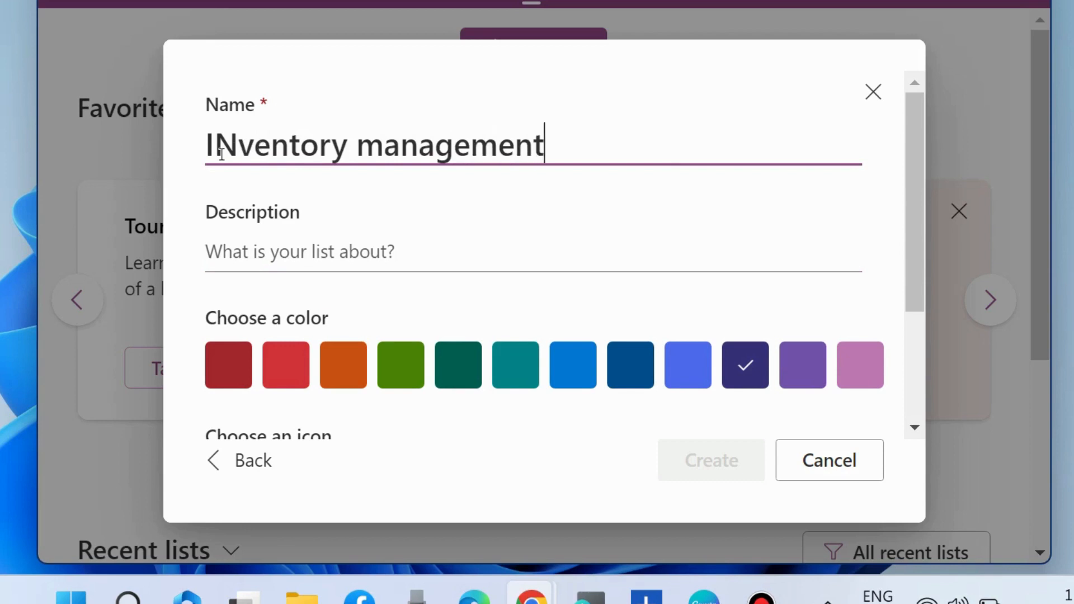
{"action": "left_click", "coordinate": [236, 141]}
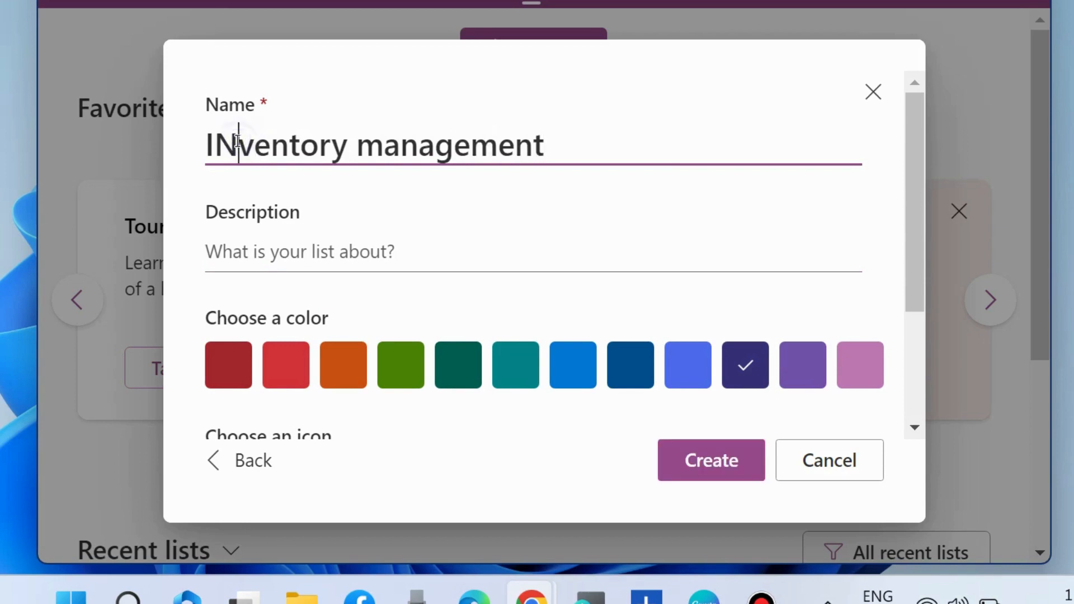
{"action": "key", "text": "BackSpace"}
{"action": "type", "text": "n"}
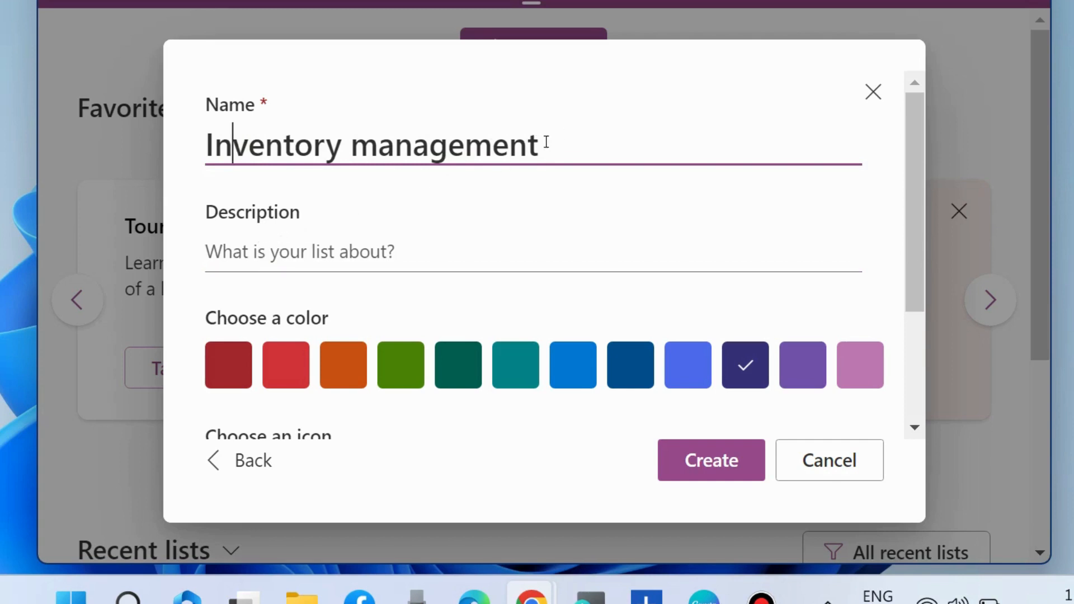
- Copy the list name "Inventory management" into the list's description
{"action": "left_click_drag", "start_coordinate": [546, 141], "coordinate": [186, 169]}
{"action": "key", "text": "ctrl+c"}
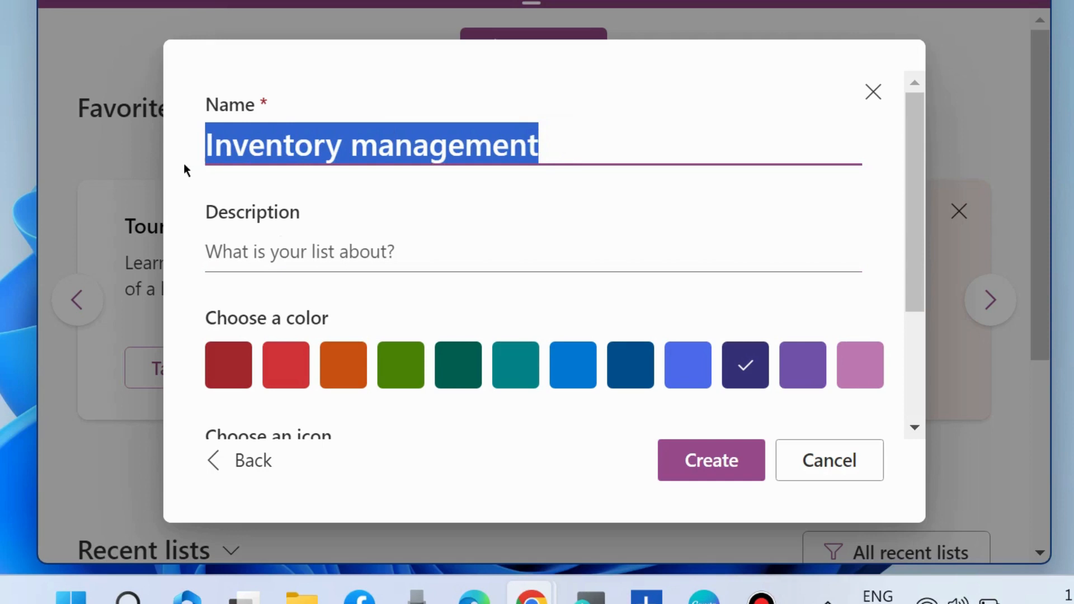
{"action": "left_click", "coordinate": [265, 253]}
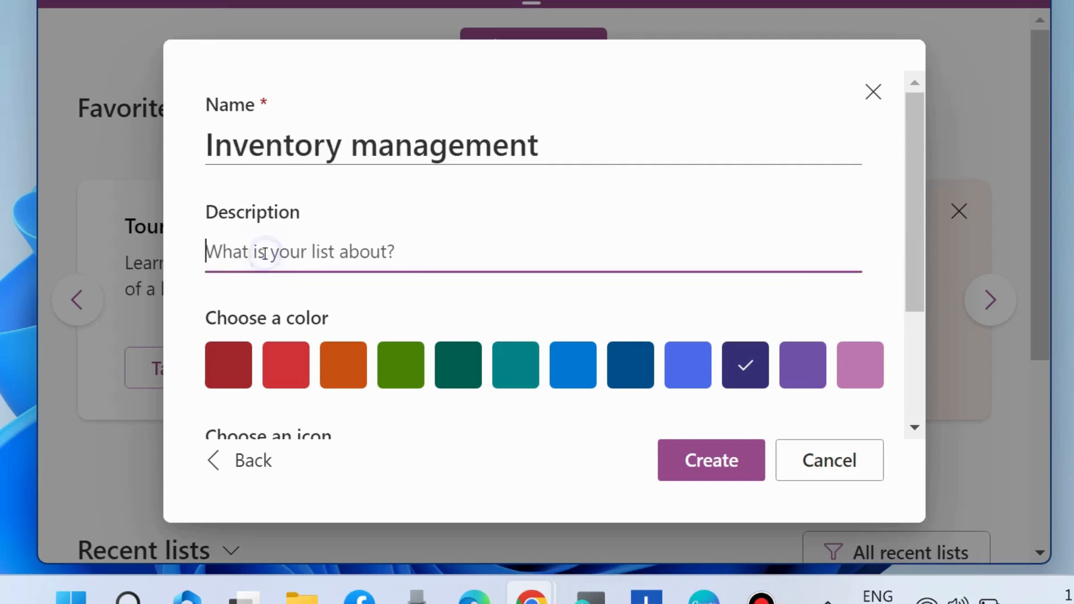
{"action": "key", "text": "ctrl+v"}
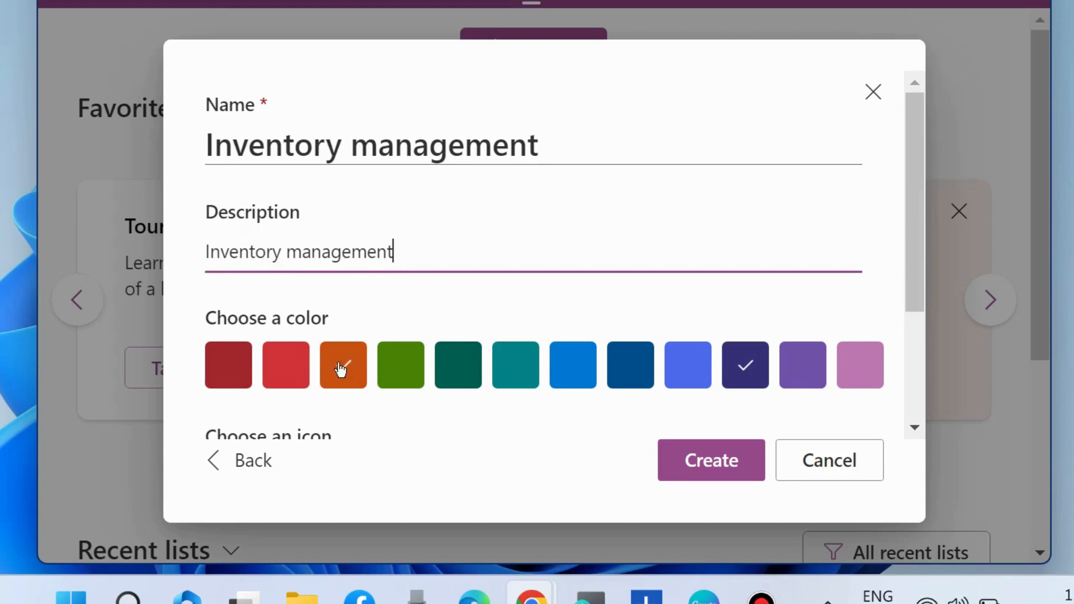
- Give the list the Dark red color and the Target icon, and create it
{"action": "left_click", "coordinate": [229, 376]}
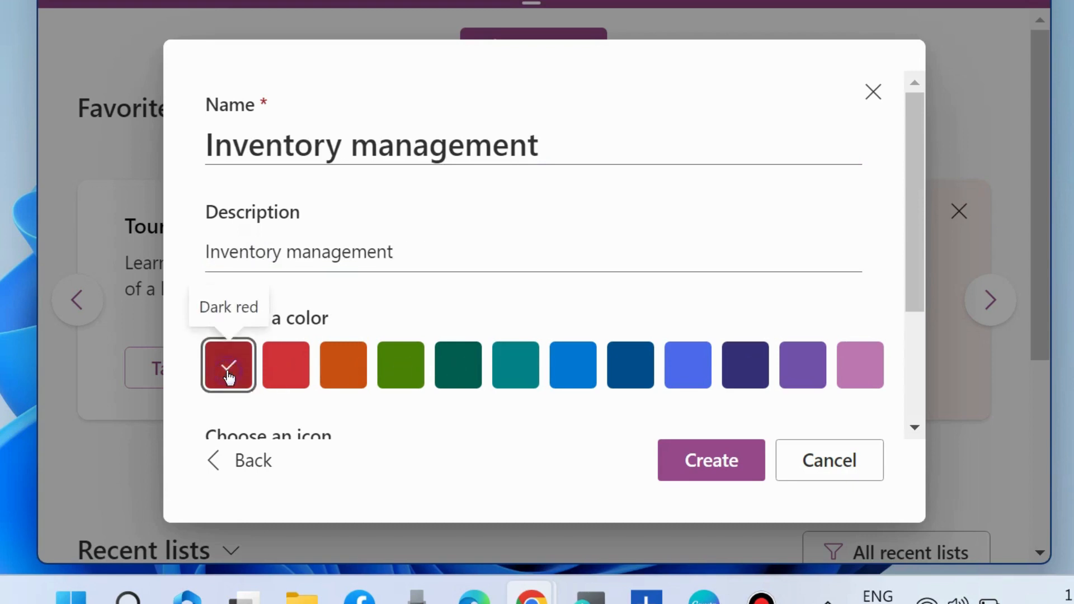
{"action": "scroll", "coordinate": [386, 397], "scroll_direction": "down", "scroll_amount": 3}
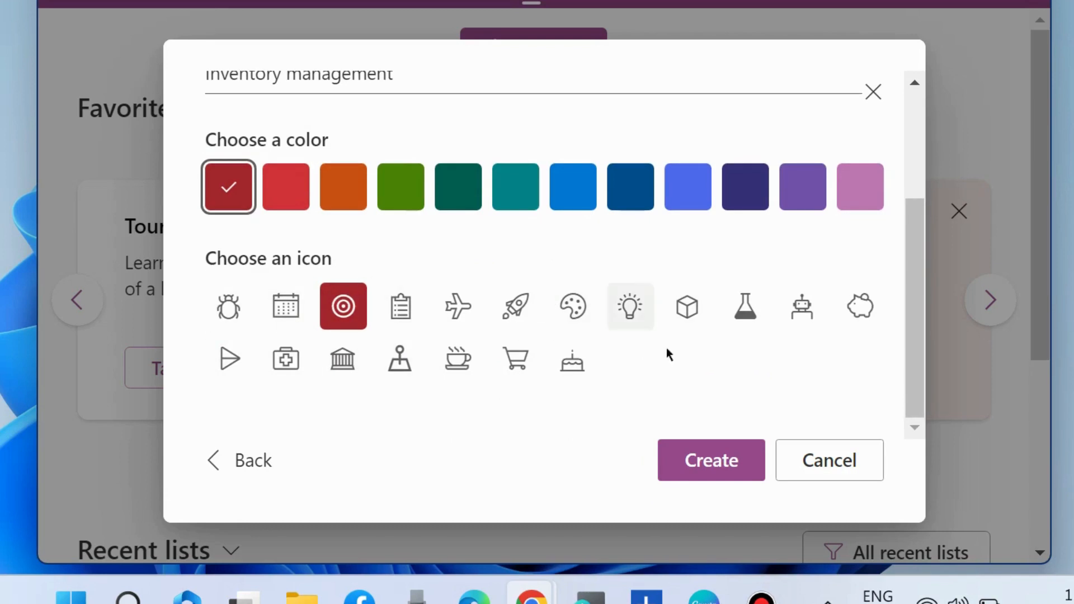
{"action": "left_click", "coordinate": [342, 316]}
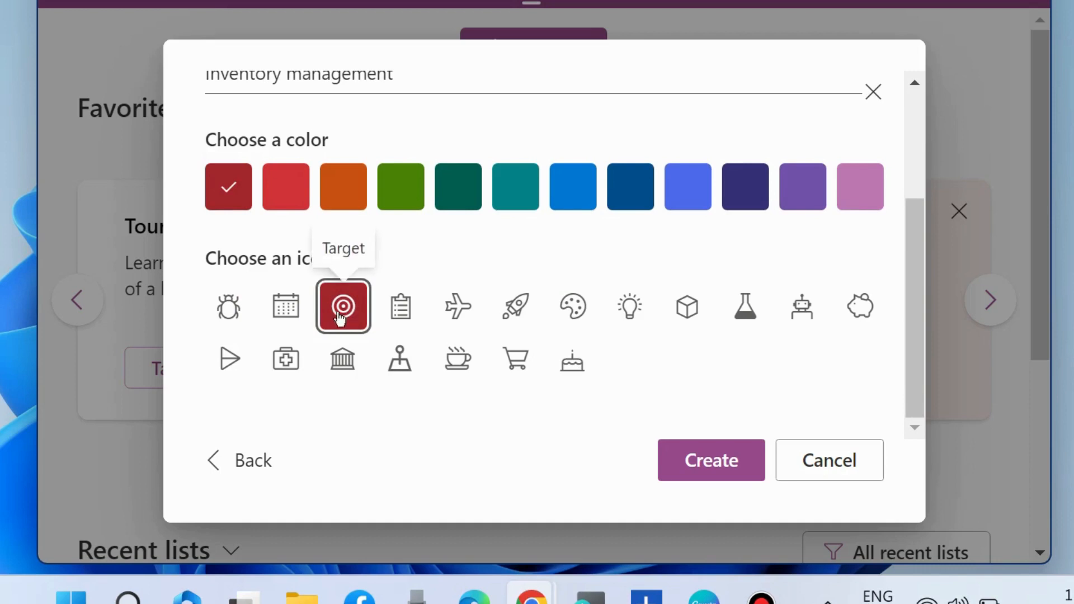
{"action": "left_click", "coordinate": [708, 466]}
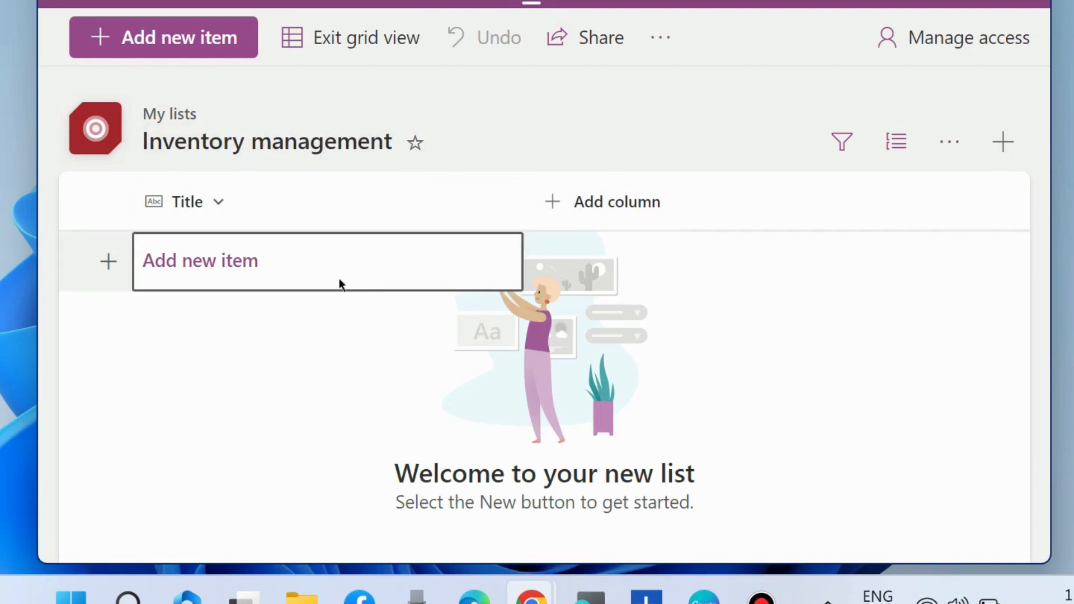
- Add three blank item rows to the Inventory management list's grid
{"action": "left_click", "coordinate": [208, 267]}
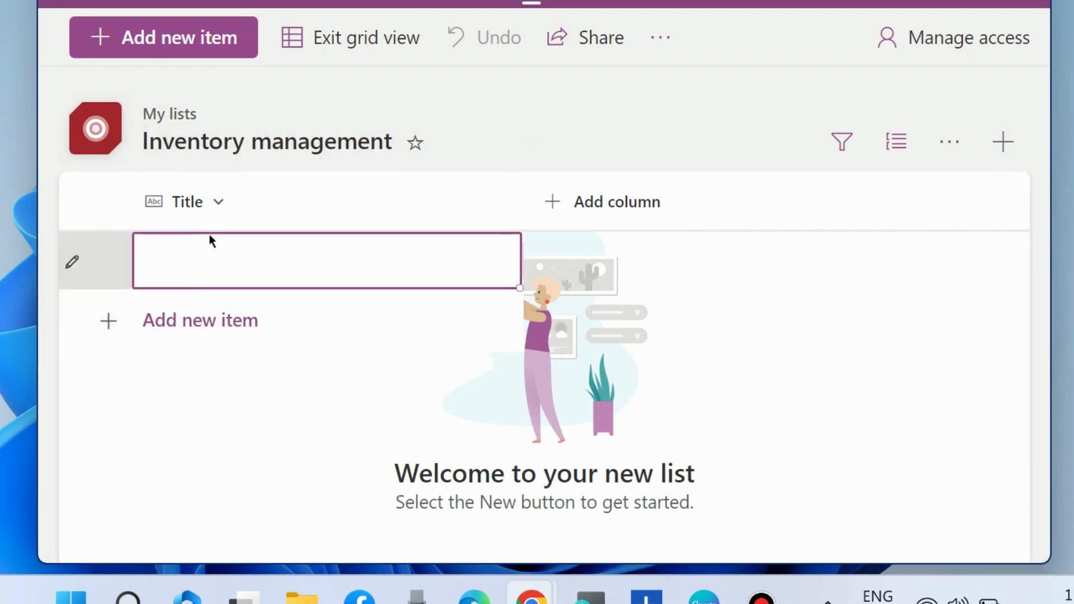
{"action": "left_click", "coordinate": [190, 320]}
{"action": "left_click", "coordinate": [207, 376]}
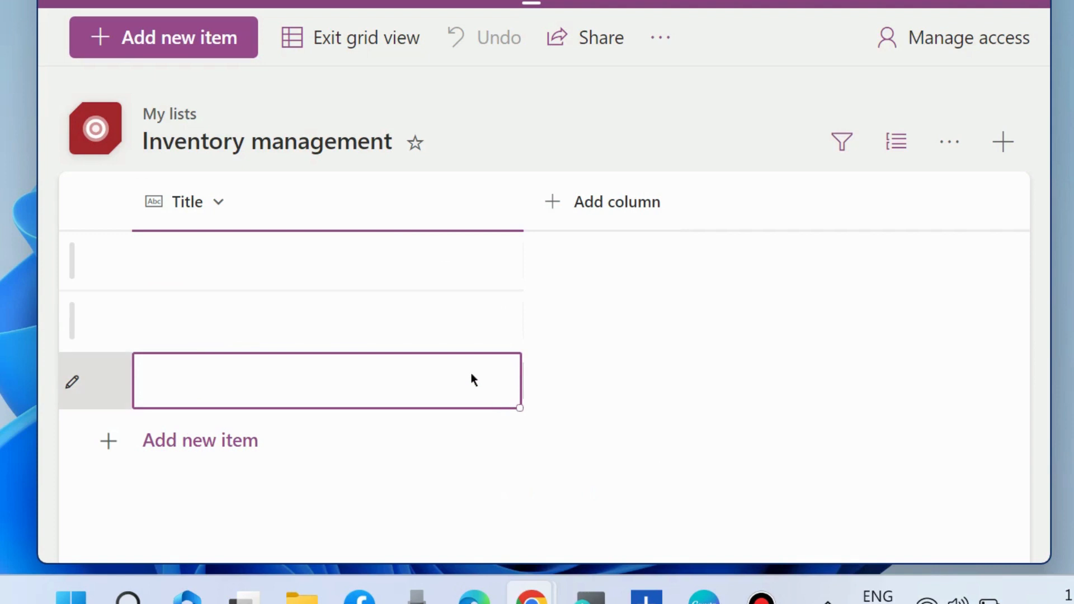
- Delete the first two blank items from the list one after the other, confirming each deletion
{"action": "left_click", "coordinate": [459, 263]}
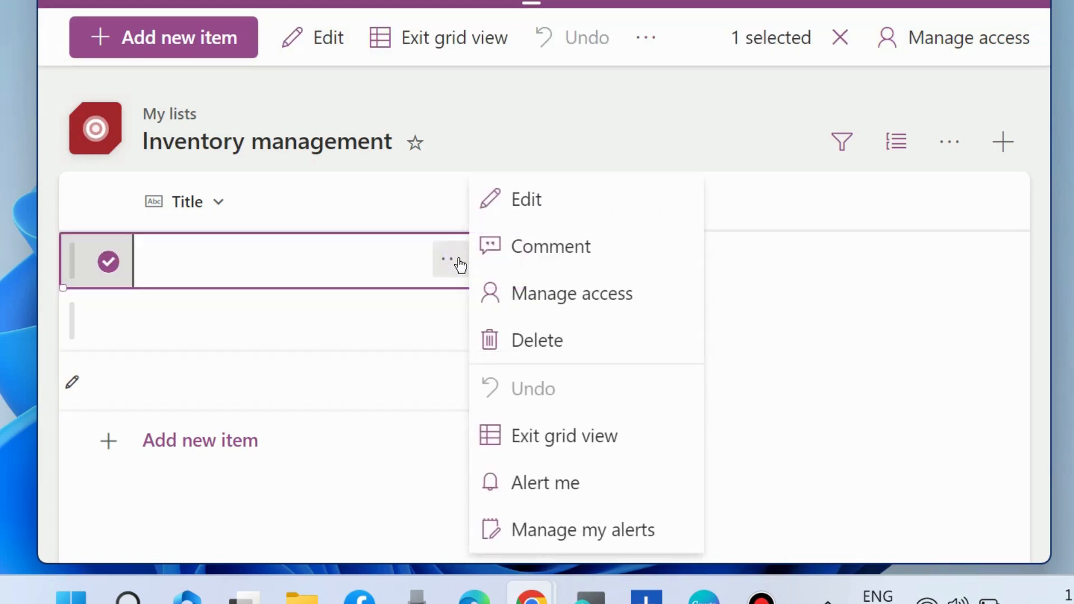
{"action": "left_click", "coordinate": [555, 342]}
{"action": "left_click", "coordinate": [555, 343]}
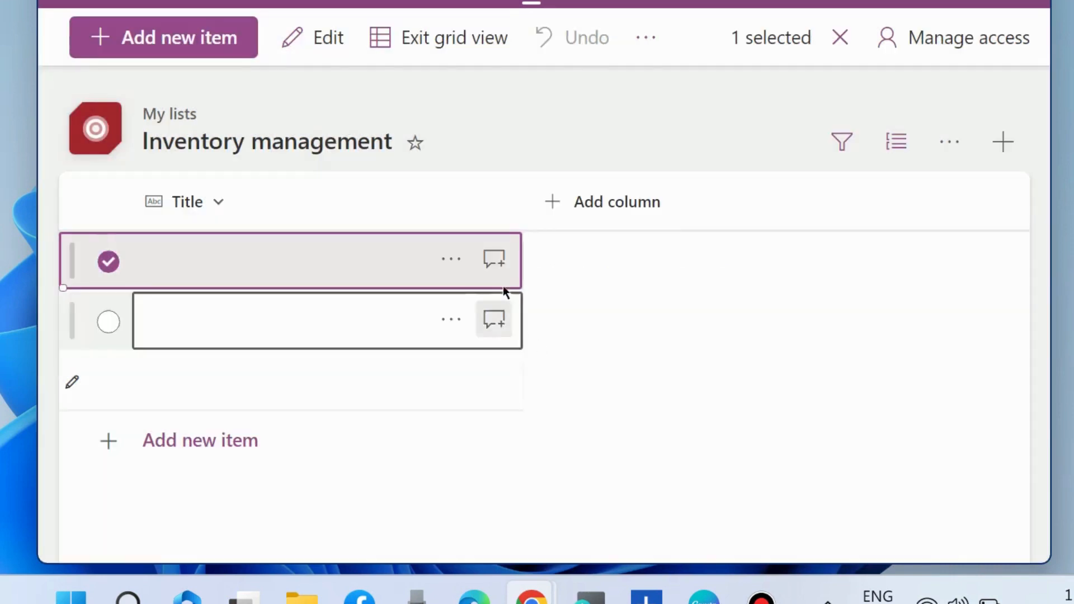
{"action": "left_click", "coordinate": [450, 267]}
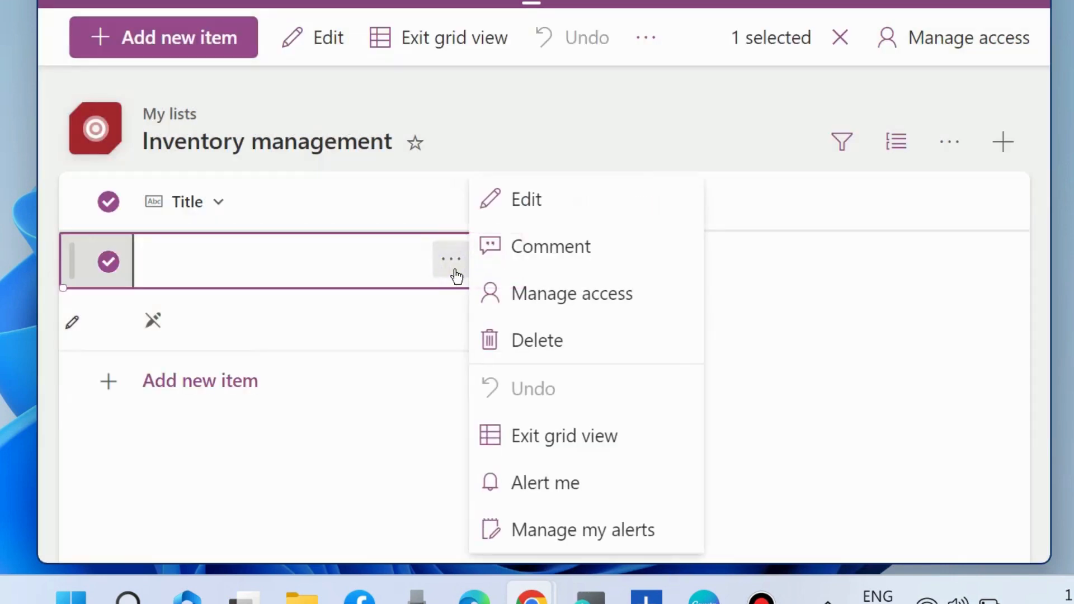
{"action": "left_click", "coordinate": [533, 339]}
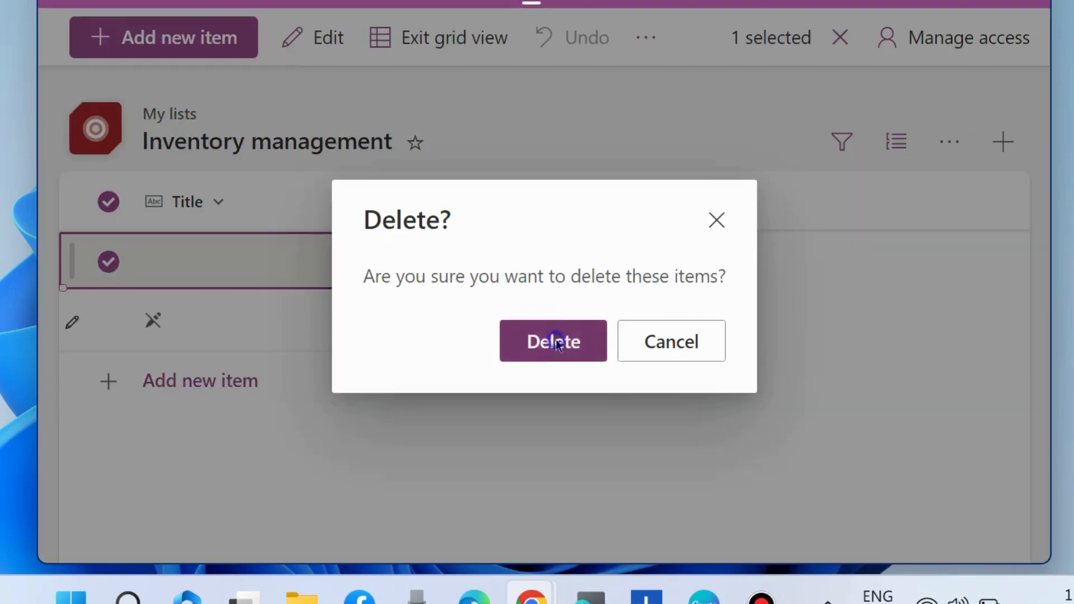
{"action": "left_click", "coordinate": [554, 342]}
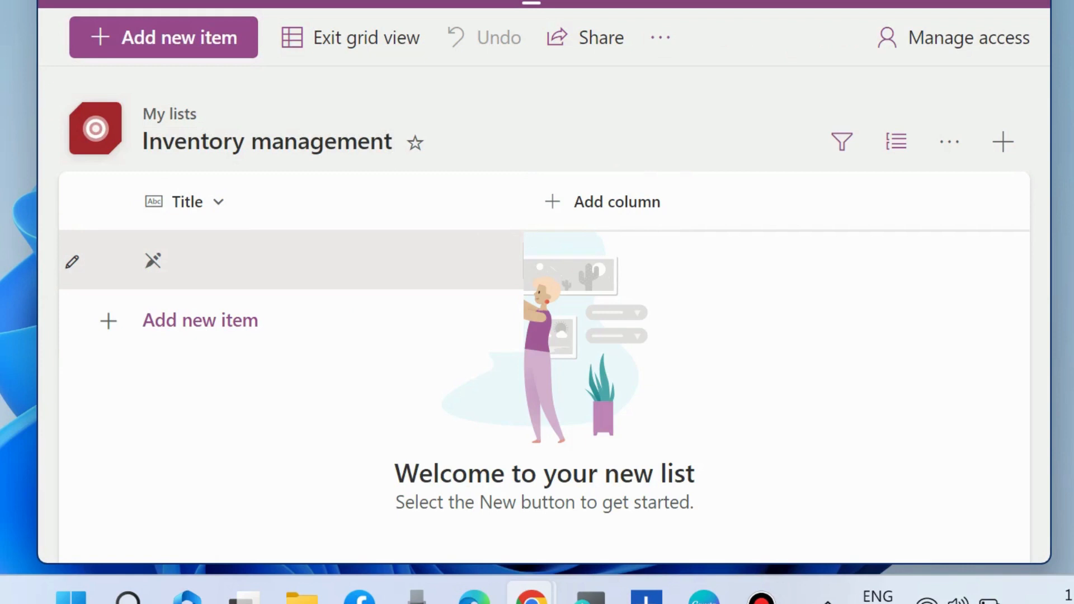
- Open the new item form for the Inventory management list, review its Title and Attachments fields, and close it without saving
{"action": "left_click", "coordinate": [183, 41]}
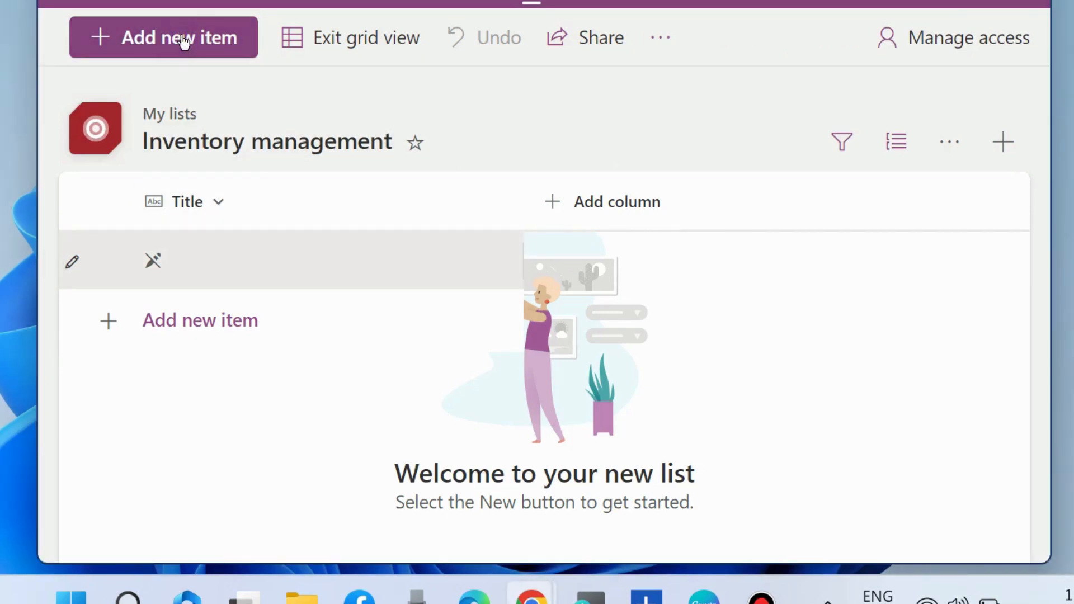
{"action": "left_click", "coordinate": [183, 41]}
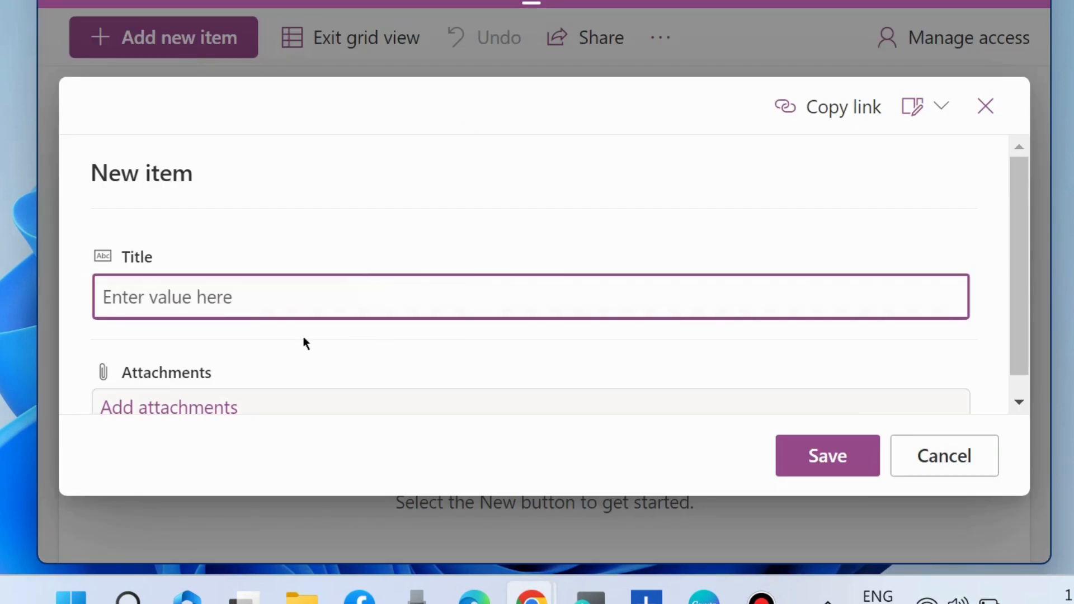
{"action": "scroll", "coordinate": [303, 343], "scroll_direction": "down", "scroll_amount": 1}
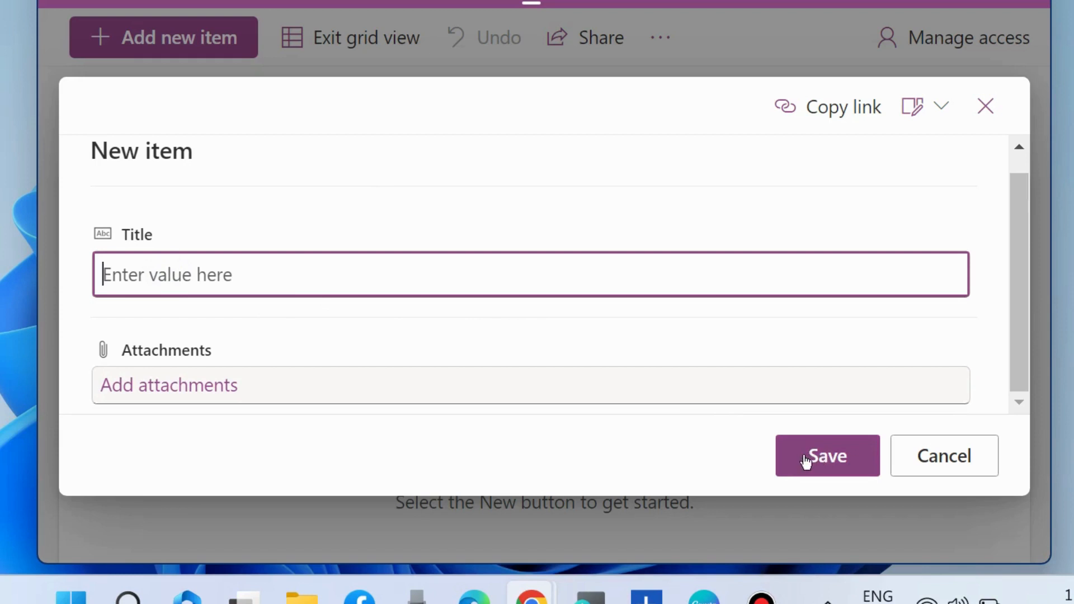
{"action": "left_click", "coordinate": [985, 109]}
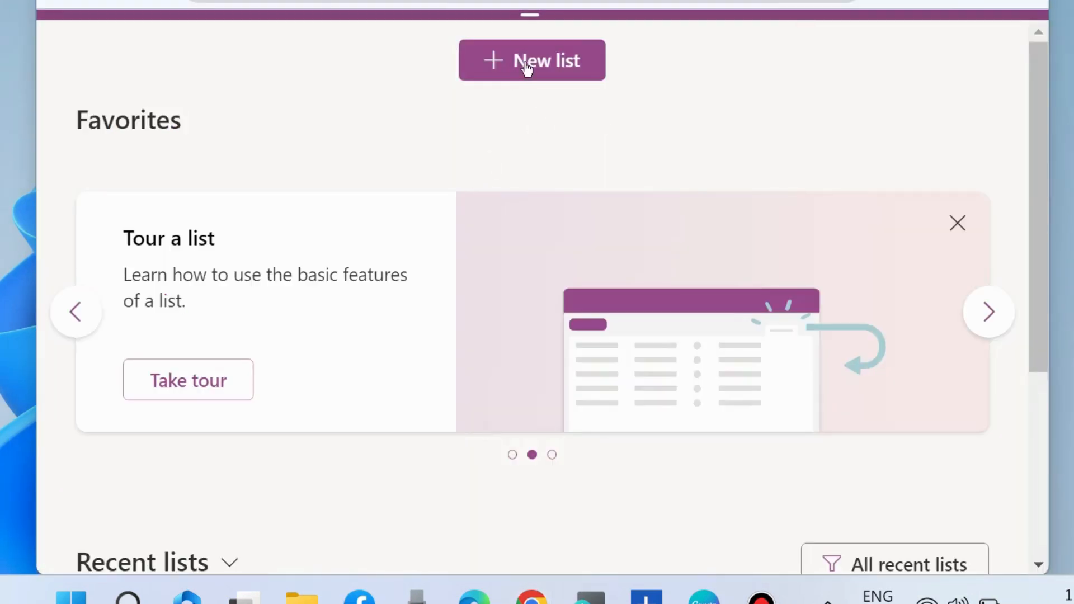
- Try to create a new list from CSV using the Desktop file "employer details" with all file types shown, and return to the creation options
{"action": "left_click", "coordinate": [524, 64]}
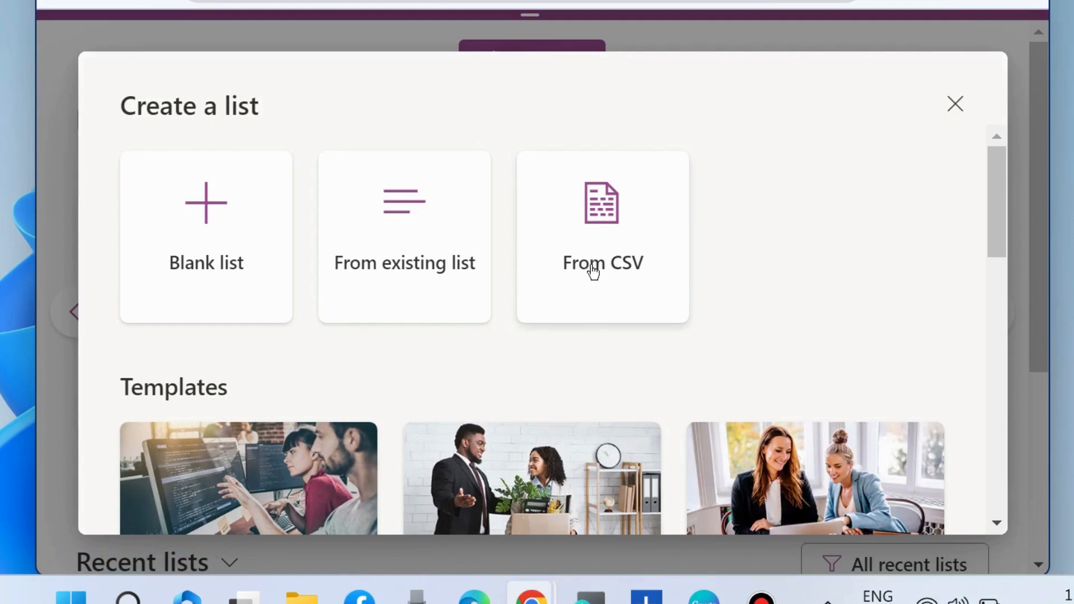
{"action": "left_click", "coordinate": [592, 267]}
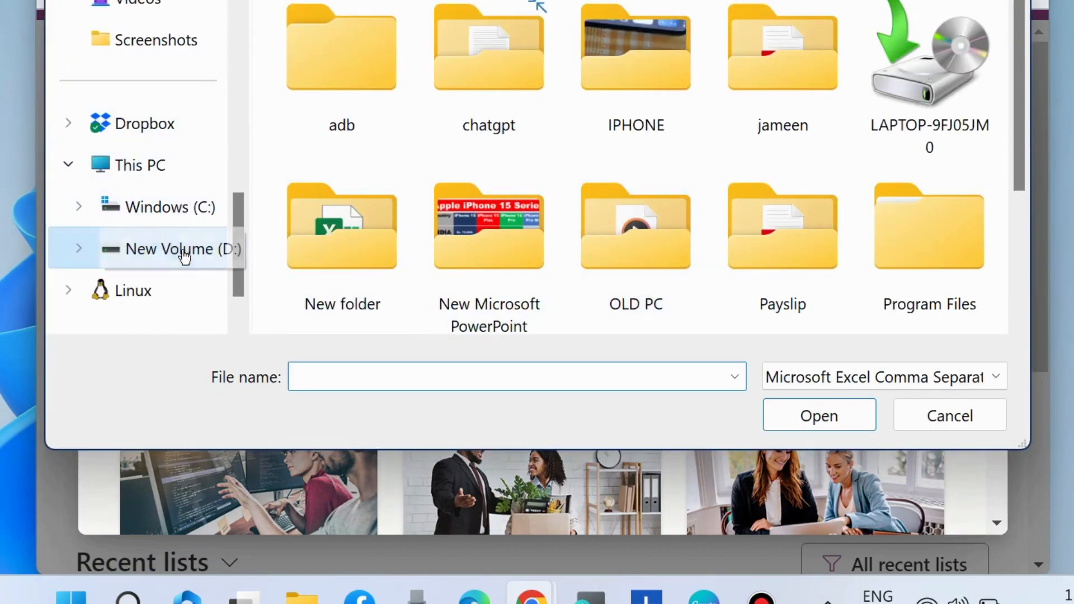
{"action": "scroll", "coordinate": [184, 221], "scroll_direction": "up", "scroll_amount": 5}
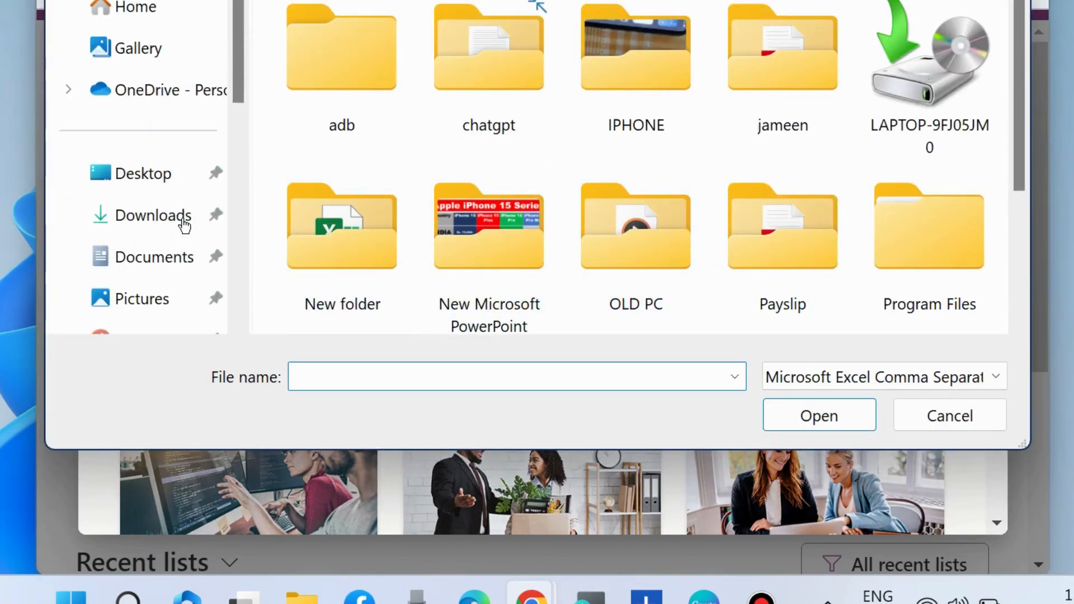
{"action": "left_click", "coordinate": [161, 175]}
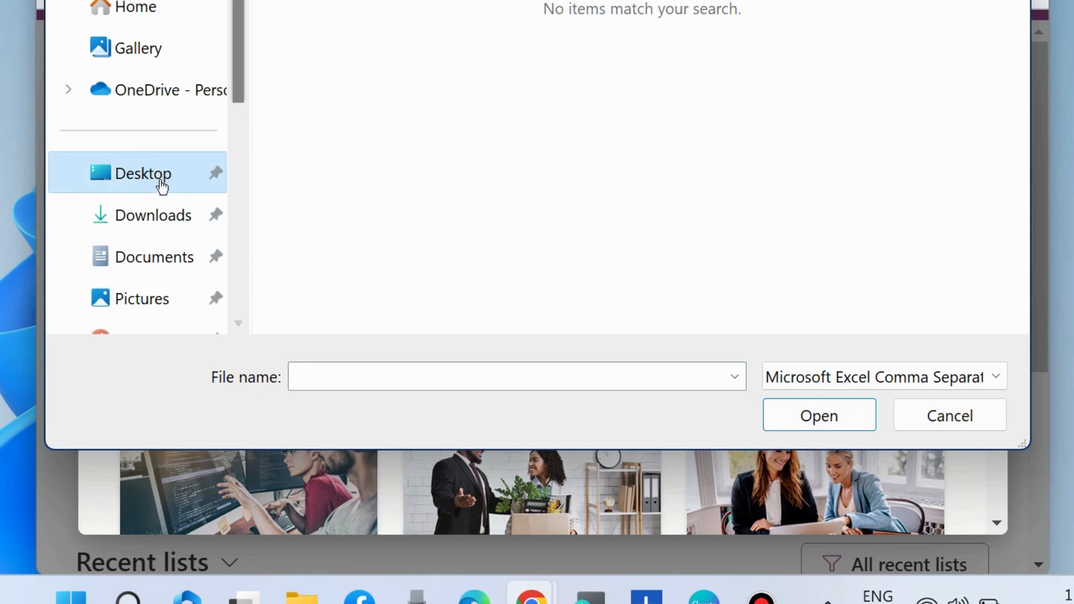
{"action": "left_click", "coordinate": [996, 377]}
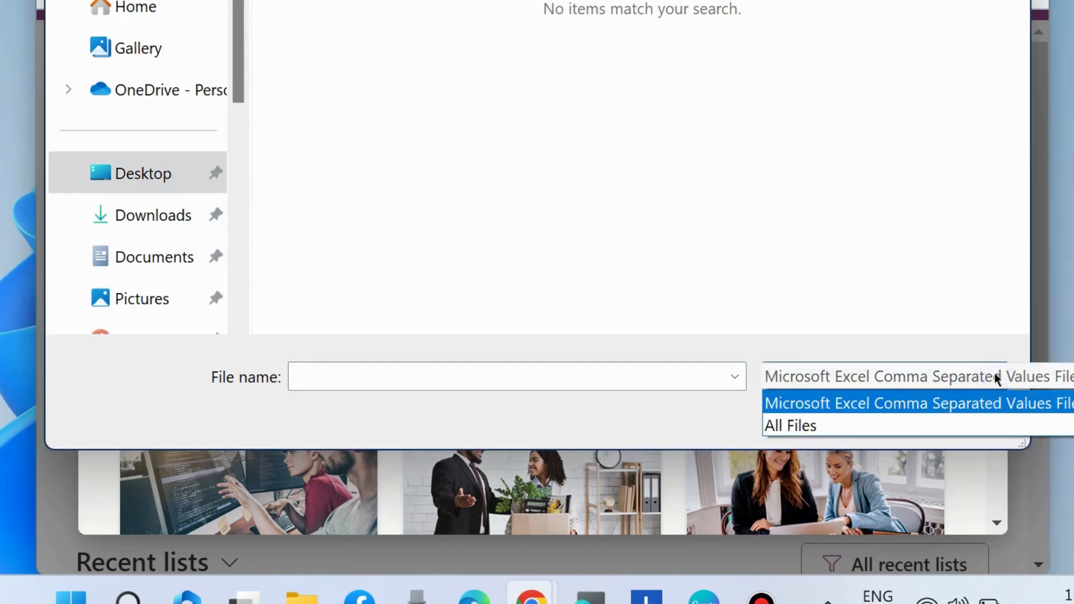
{"action": "left_click", "coordinate": [924, 427]}
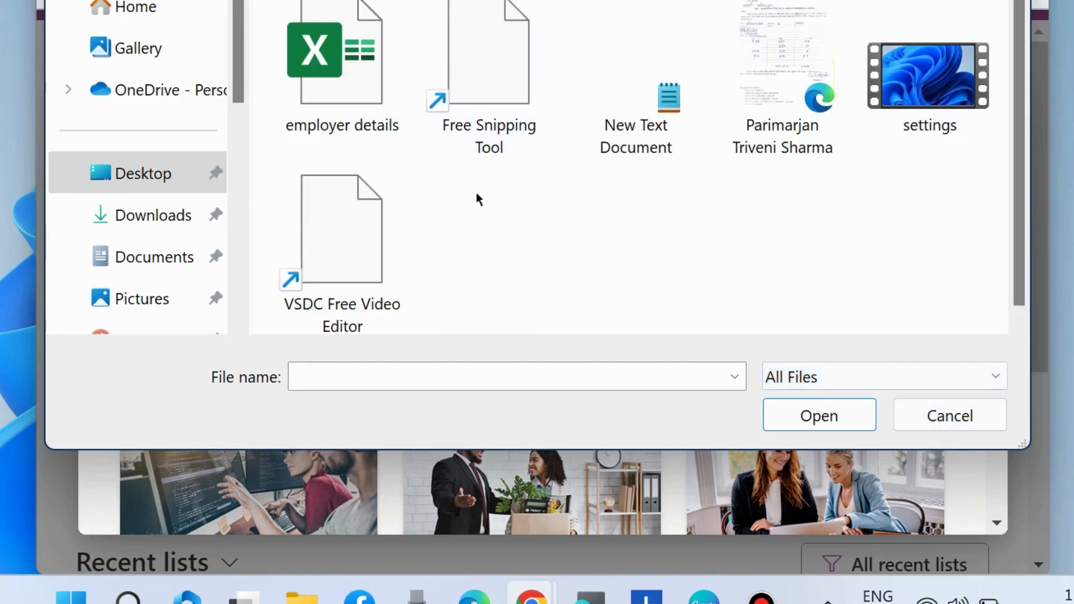
{"action": "left_click", "coordinate": [341, 89]}
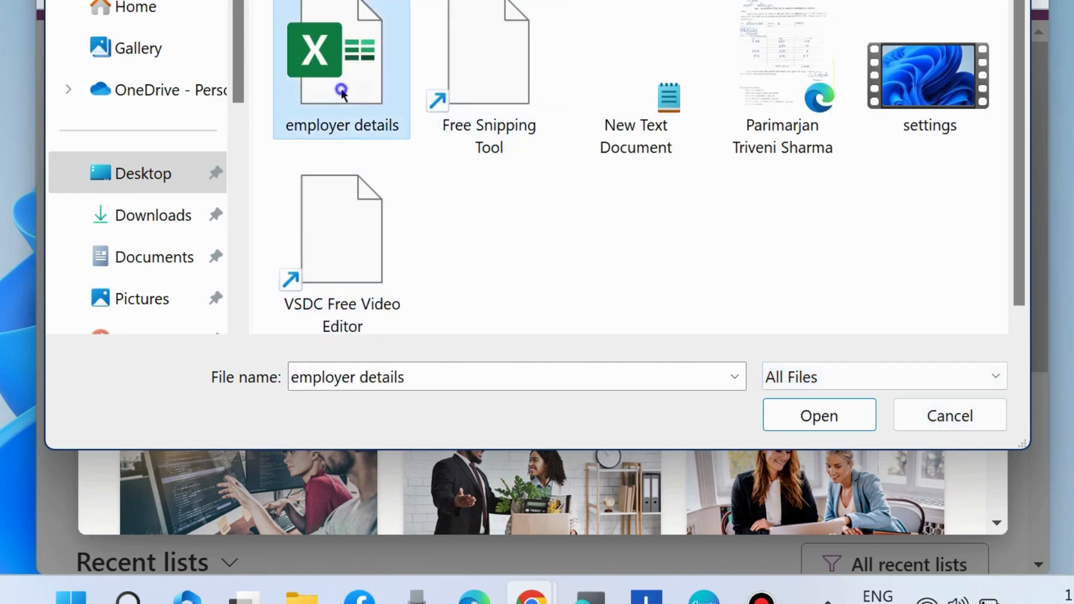
{"action": "left_click", "coordinate": [818, 417]}
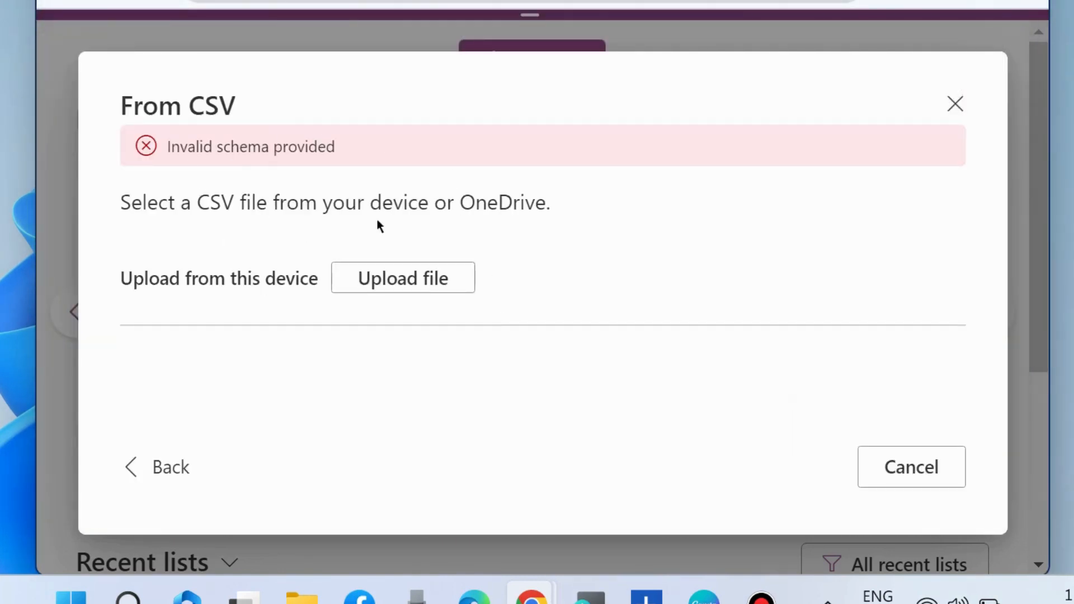
{"action": "left_click_drag", "start_coordinate": [199, 197], "coordinate": [321, 209]}
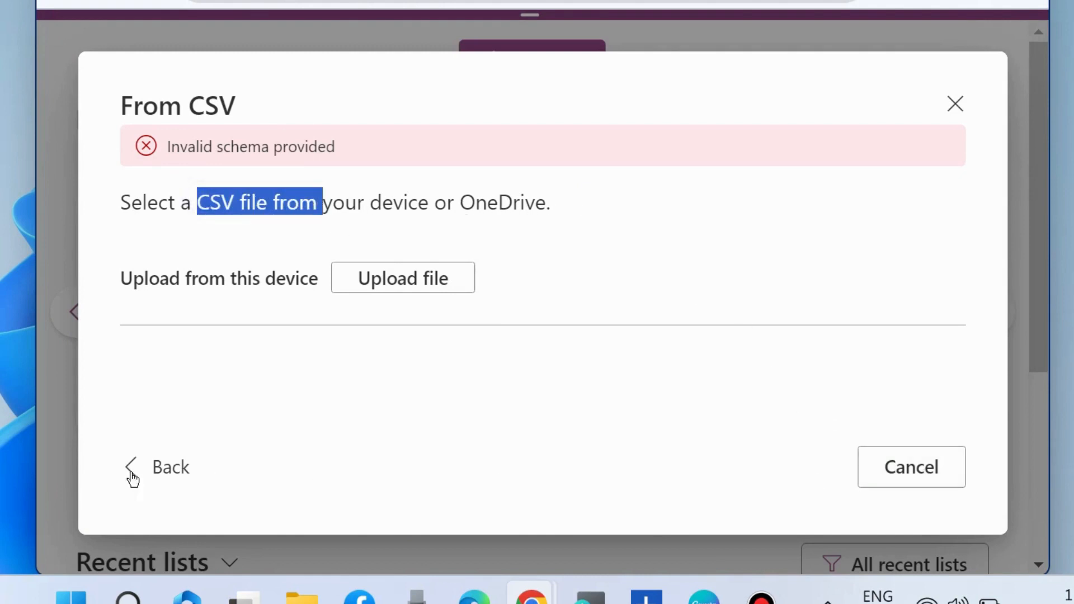
{"action": "left_click", "coordinate": [163, 465]}
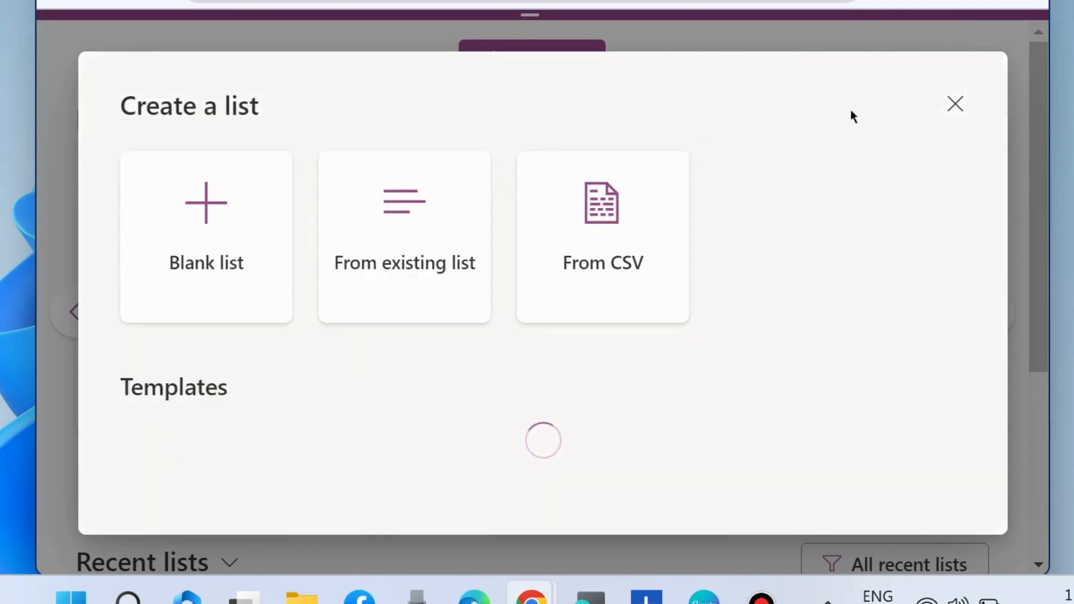
- Try to create a new list from the existing Inventory management list, and close the setup without creating it
{"action": "left_click", "coordinate": [428, 271]}
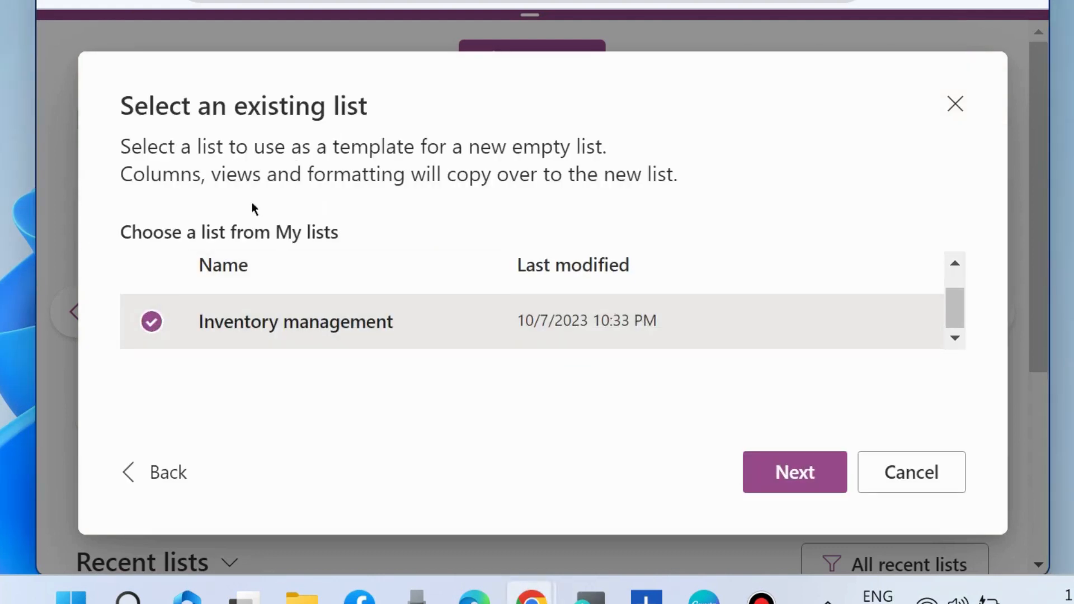
{"action": "left_click", "coordinate": [763, 464]}
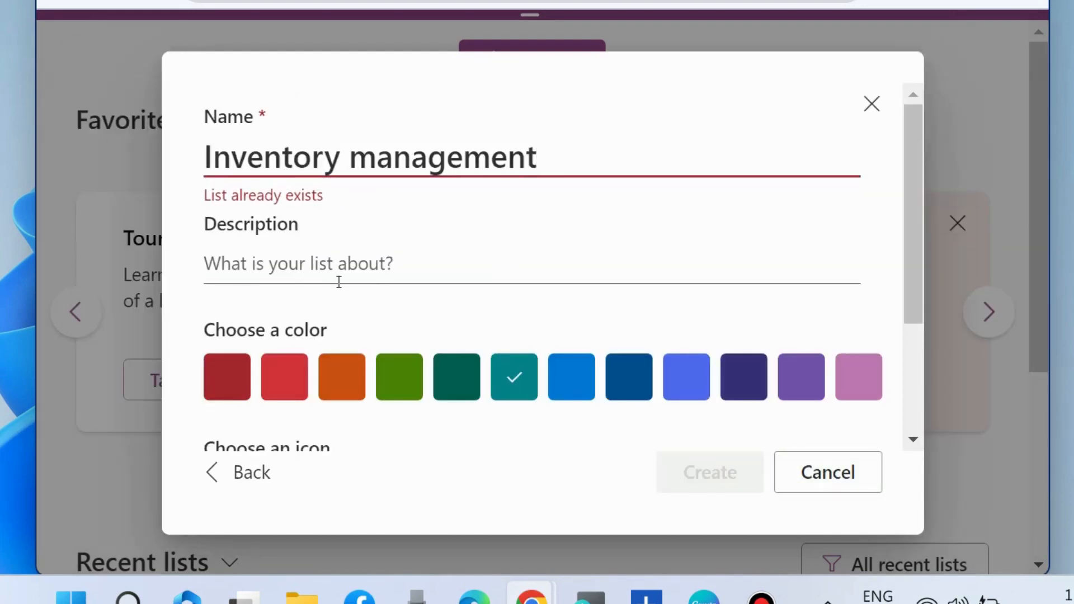
{"action": "left_click", "coordinate": [871, 105]}
- View the example lists offered by the Get started card and close them without choosing one
{"action": "scroll", "coordinate": [460, 274], "scroll_direction": "down", "scroll_amount": 5}
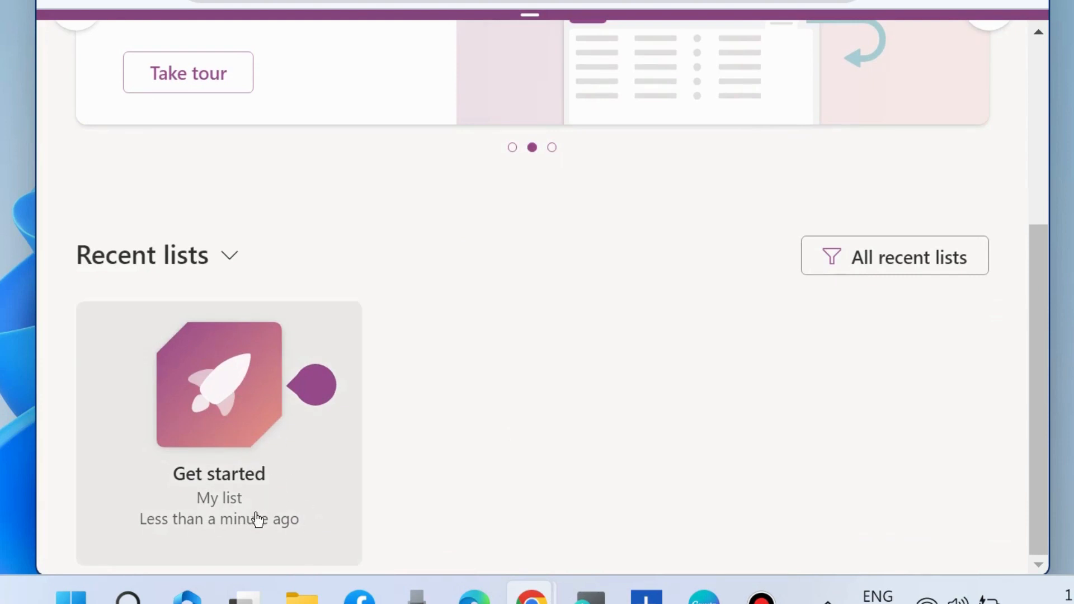
{"action": "left_click", "coordinate": [221, 502]}
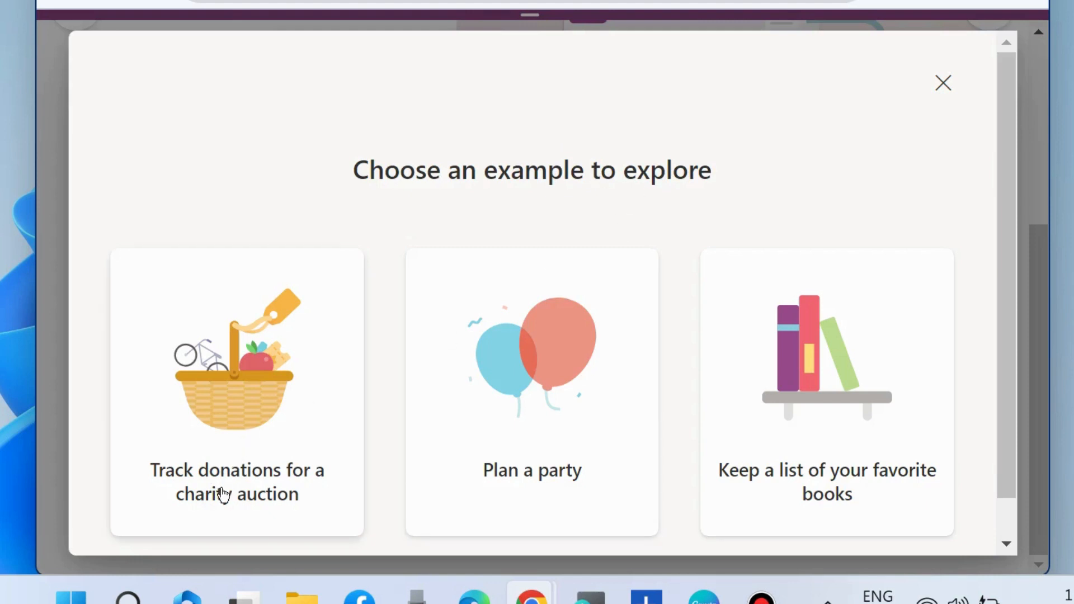
{"action": "scroll", "coordinate": [468, 463], "scroll_direction": "down", "scroll_amount": 1}
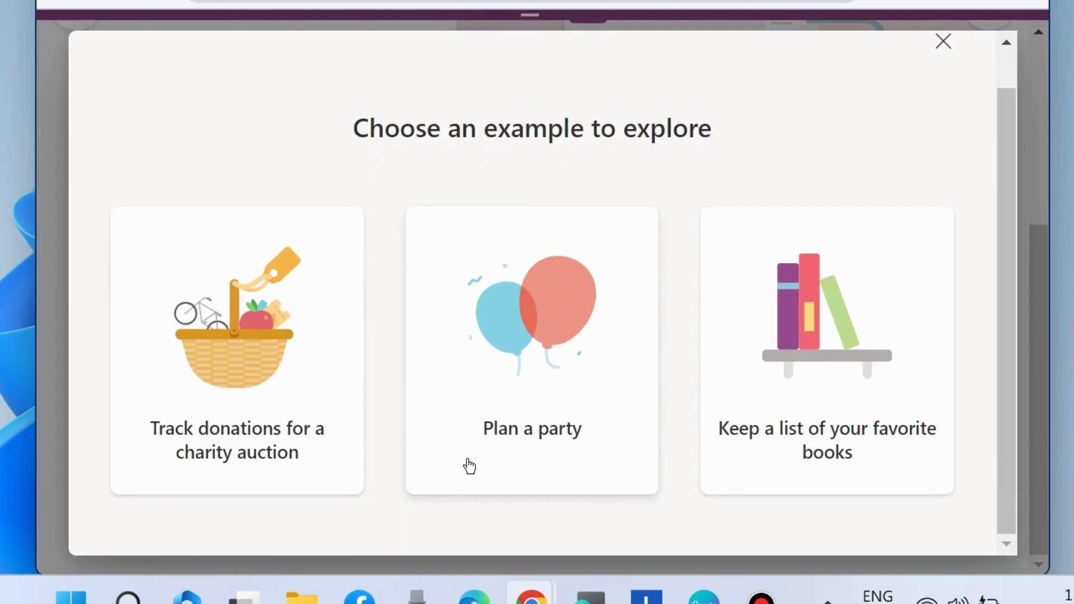
{"action": "left_click", "coordinate": [931, 44]}
- Switch the home page from recent lists to My lists and open the Inventory management list
{"action": "left_click", "coordinate": [239, 259]}
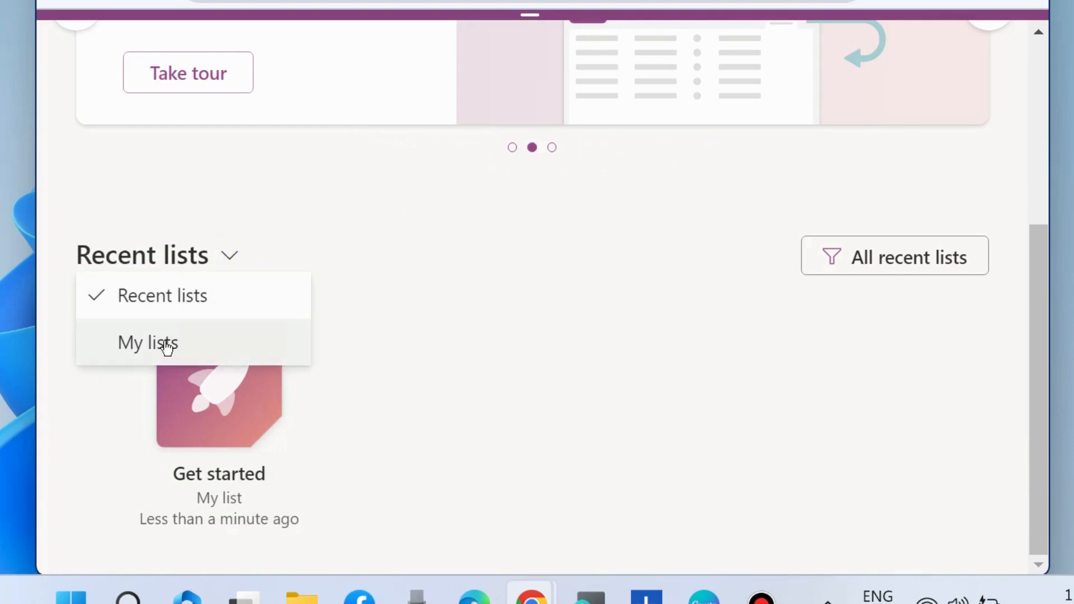
{"action": "left_click", "coordinate": [166, 347]}
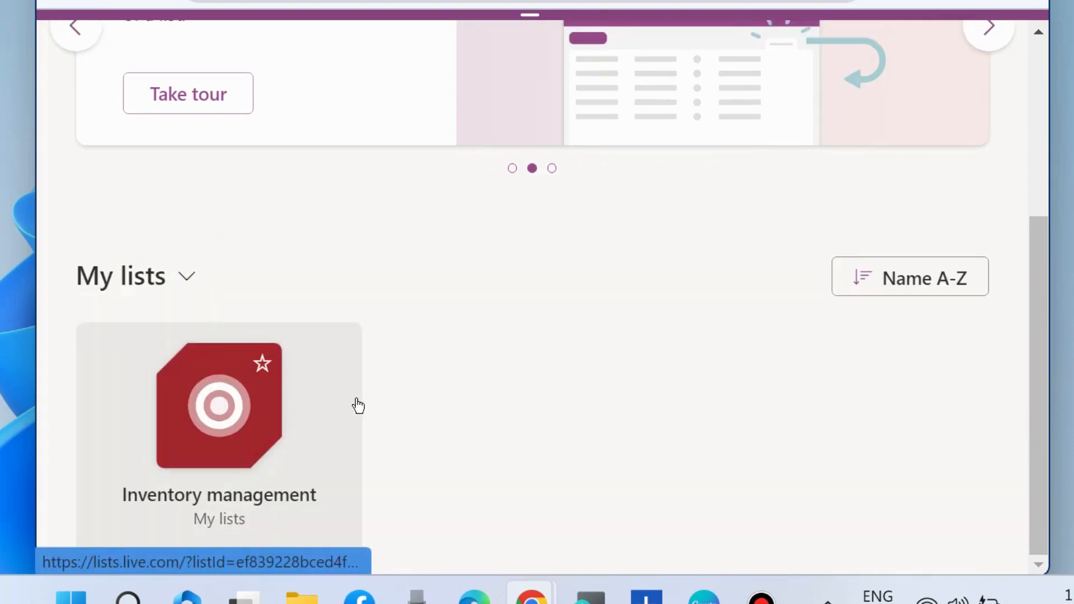
{"action": "left_click", "coordinate": [233, 445]}
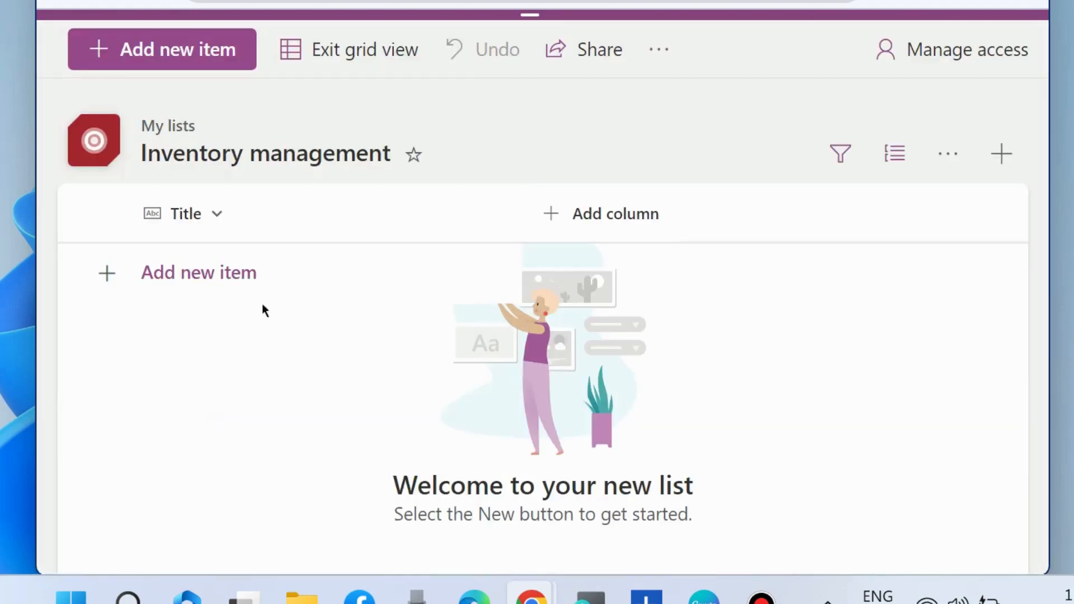
- Start a new Text column in the list and review its name, description, type and default value settings
{"action": "left_click", "coordinate": [582, 216]}
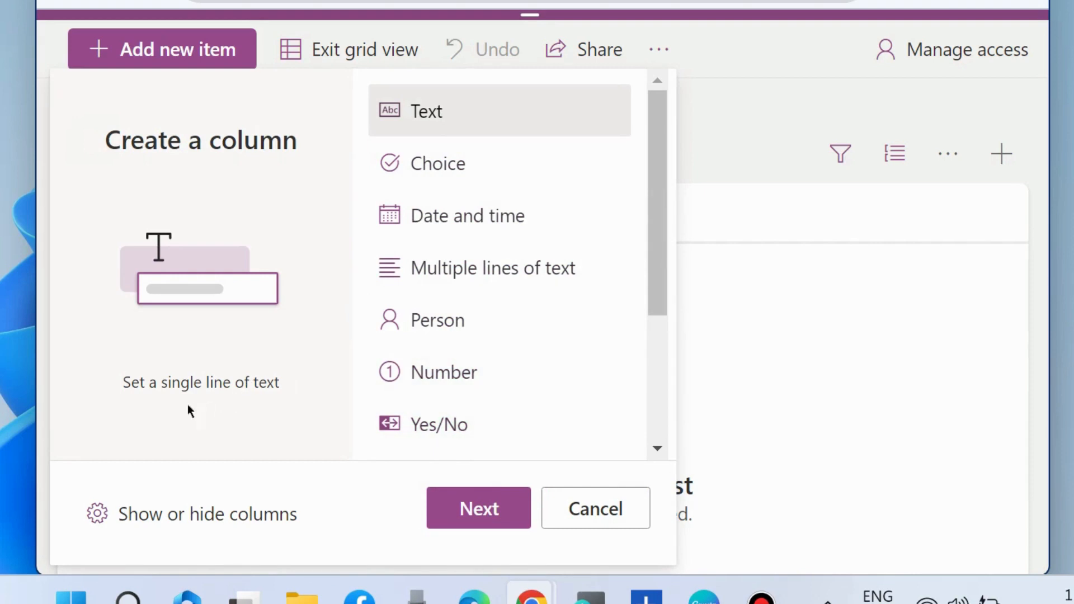
{"action": "left_click", "coordinate": [474, 505]}
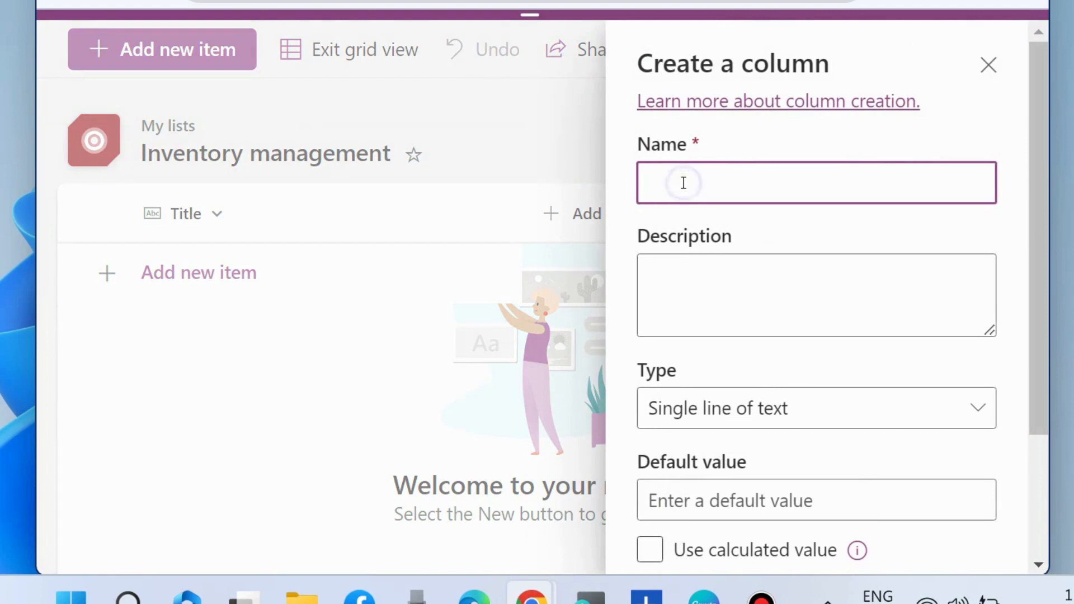
{"action": "left_click", "coordinate": [683, 306]}
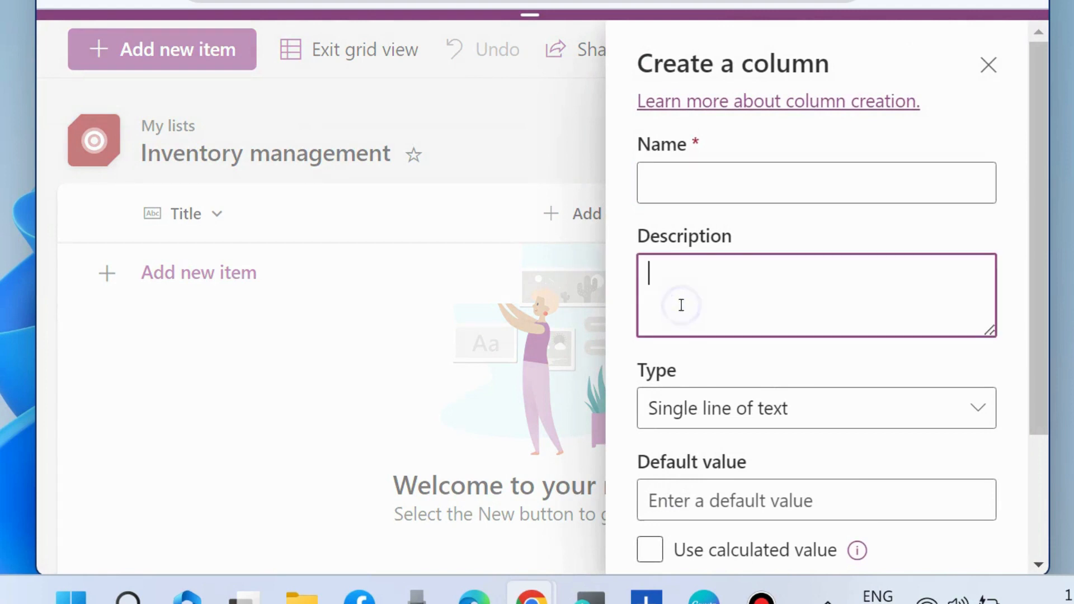
{"action": "left_click", "coordinate": [719, 414]}
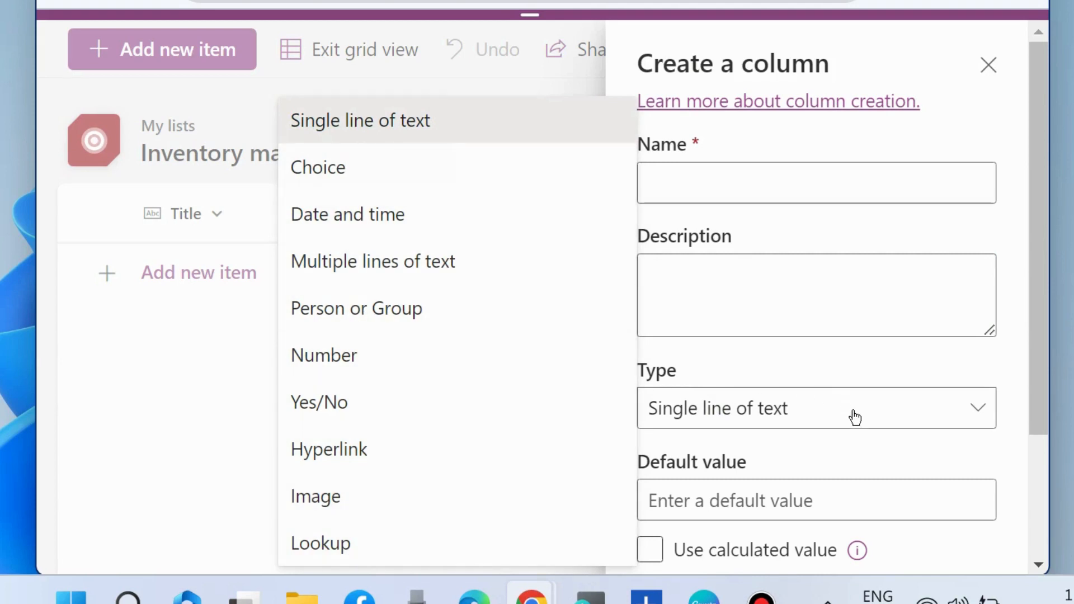
{"action": "scroll", "coordinate": [851, 417], "scroll_direction": "down", "scroll_amount": 3}
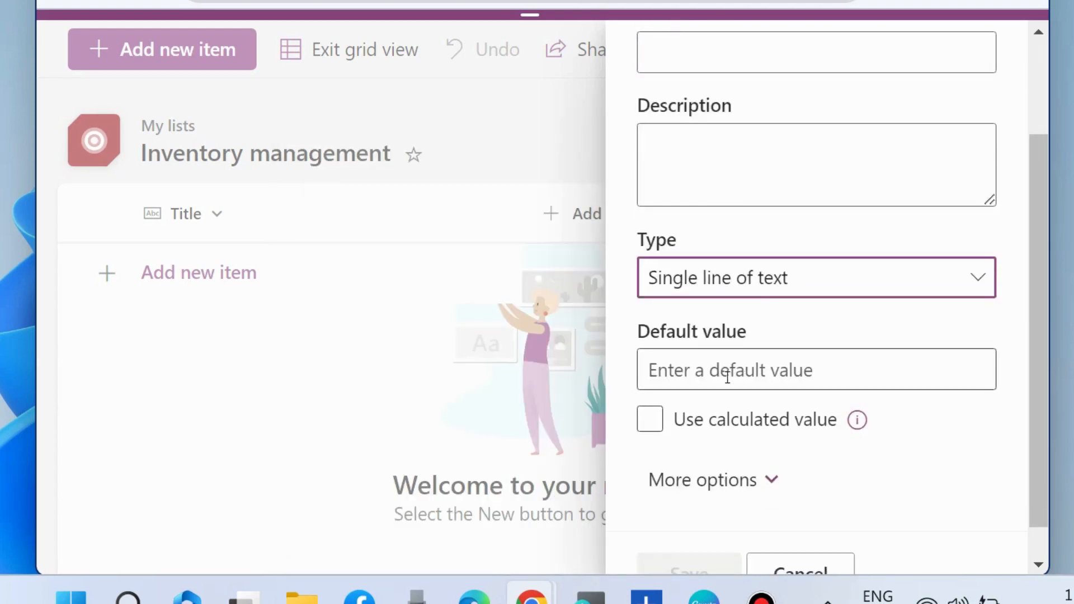
{"action": "left_click", "coordinate": [790, 376]}
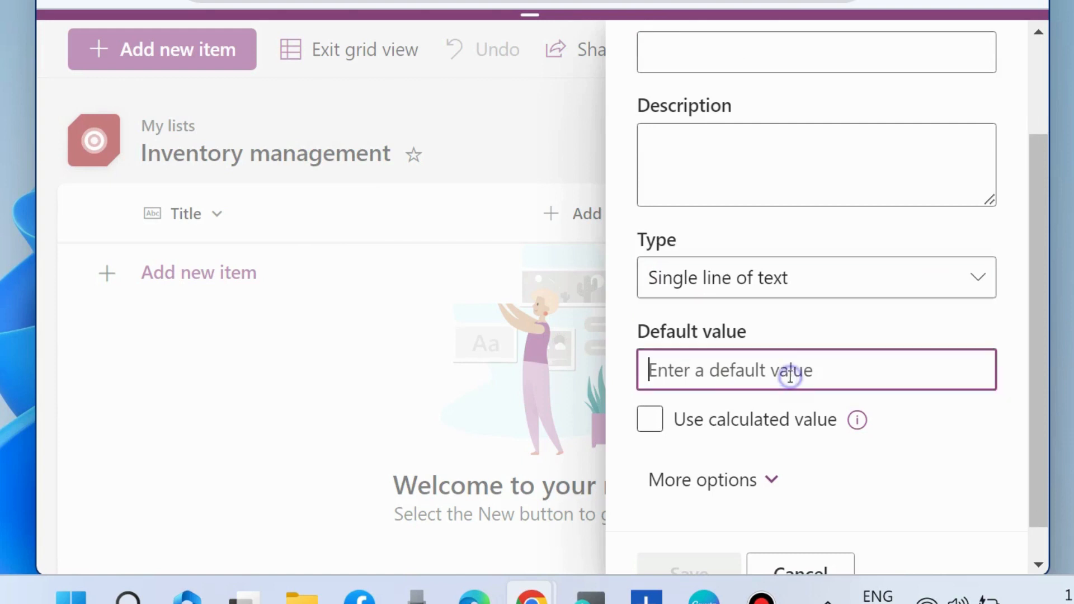
{"action": "scroll", "coordinate": [789, 376], "scroll_direction": "down", "scroll_amount": 1}
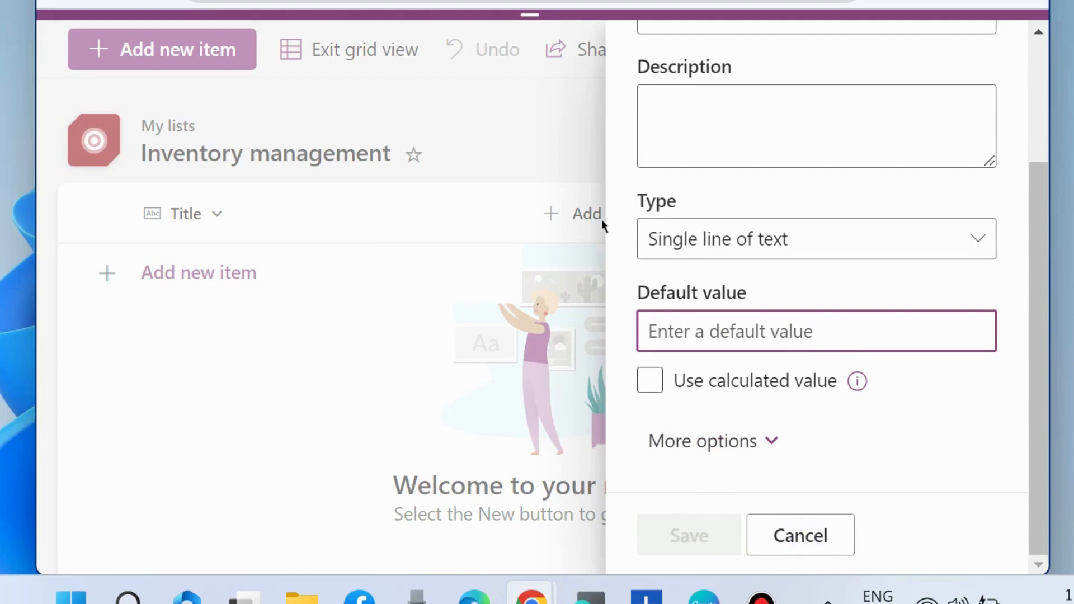
{"action": "left_click", "coordinate": [530, 216]}
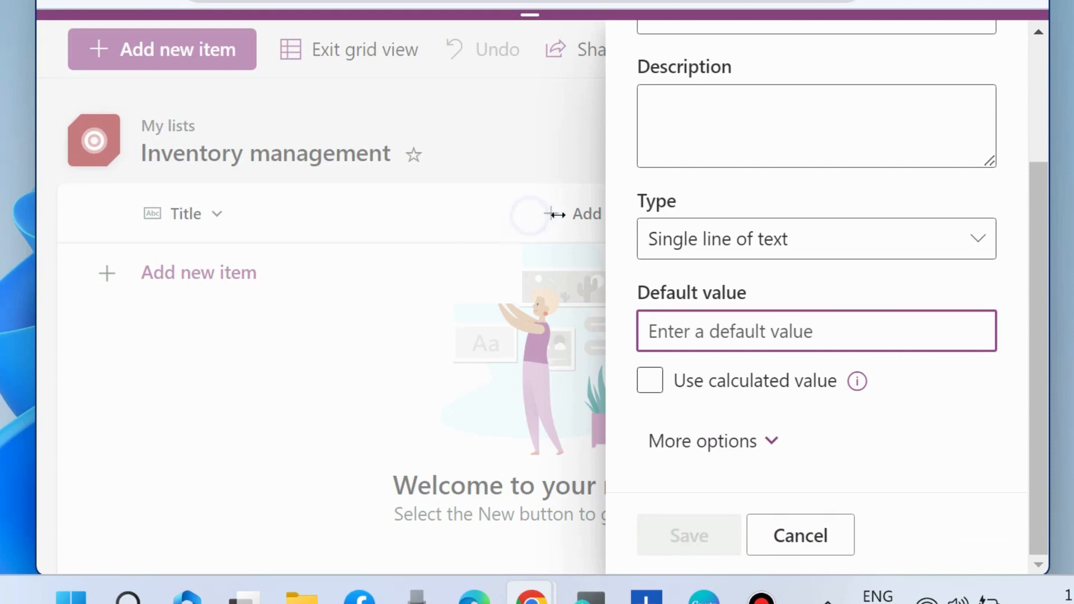